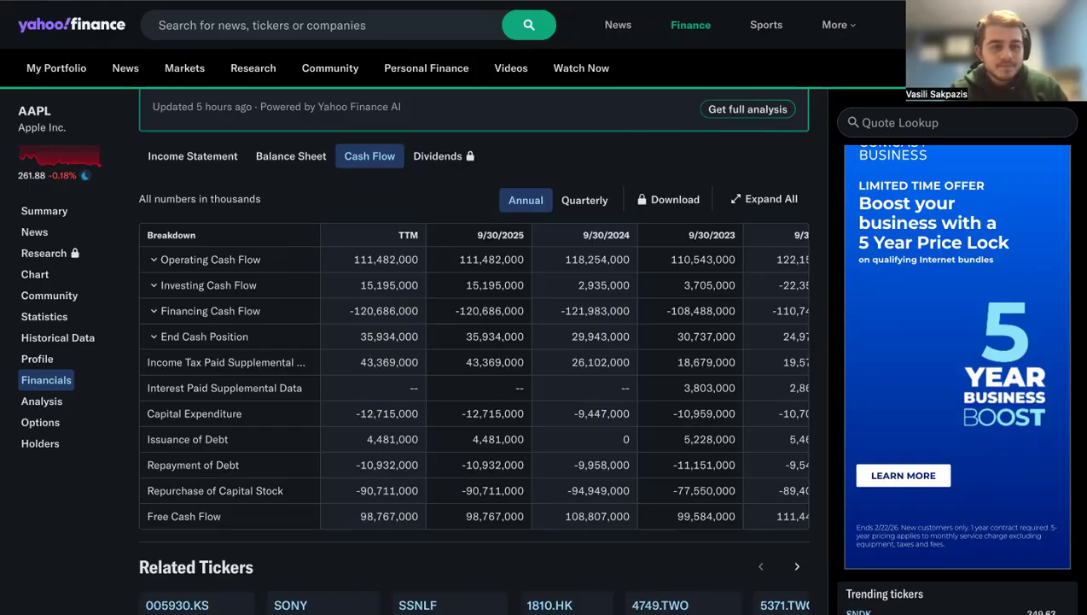
Switch to the AAPL Stock spreadsheet and review the DCF sheet's ticker, units note, valuation title, and Historical and Forecast headings.
click(170, 2)
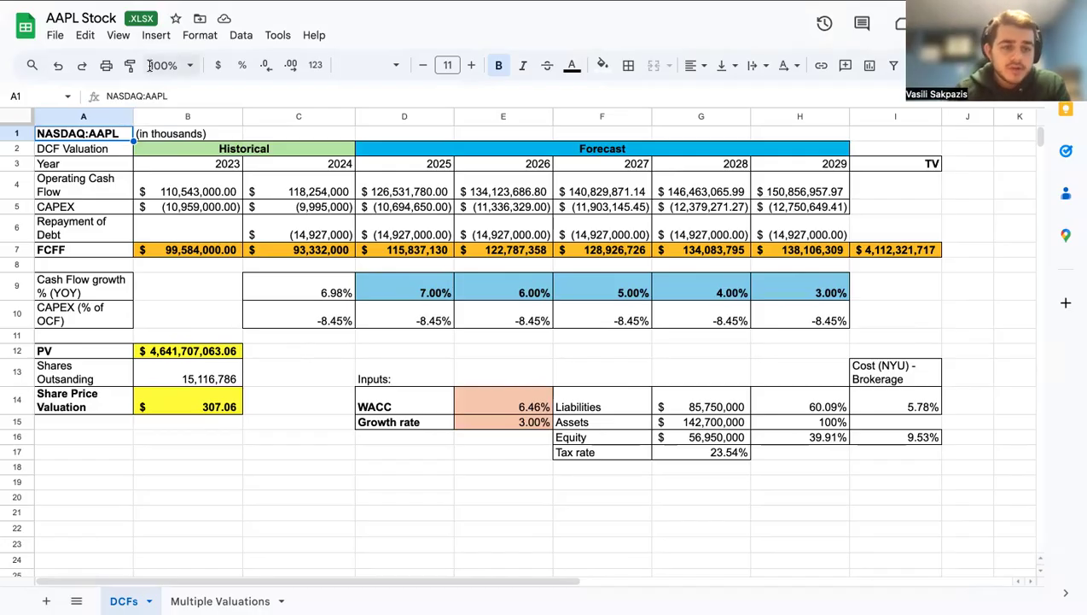
click(152, 135)
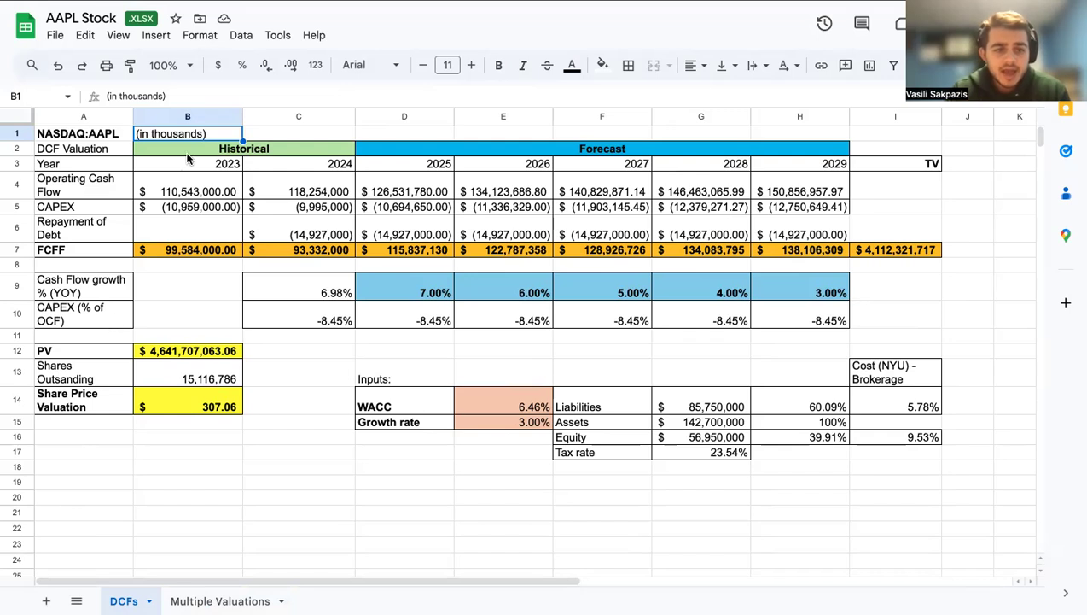
click(100, 149)
click(82, 135)
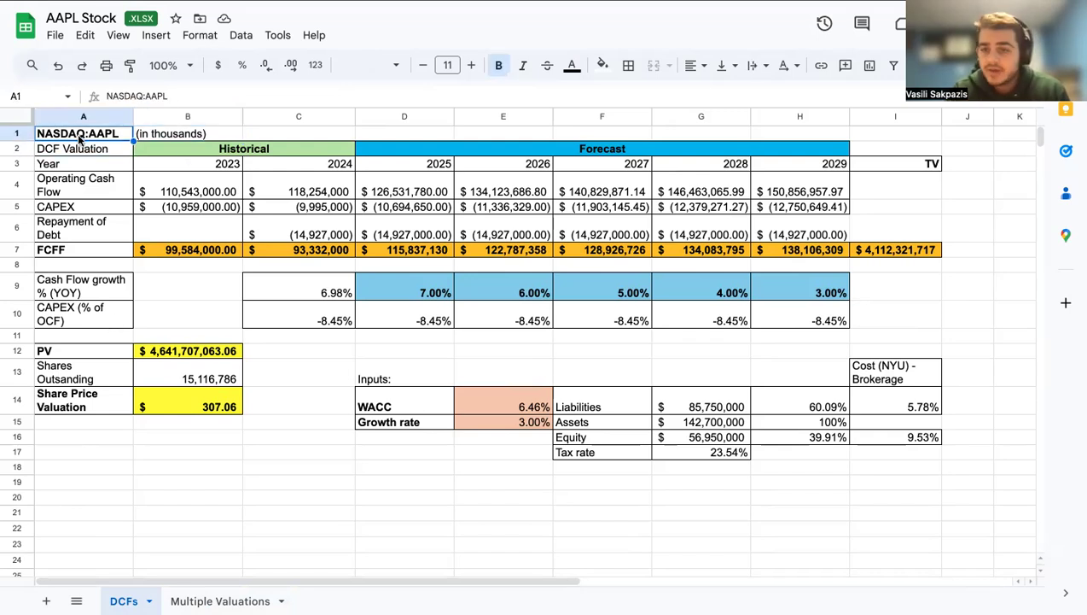
click(77, 148)
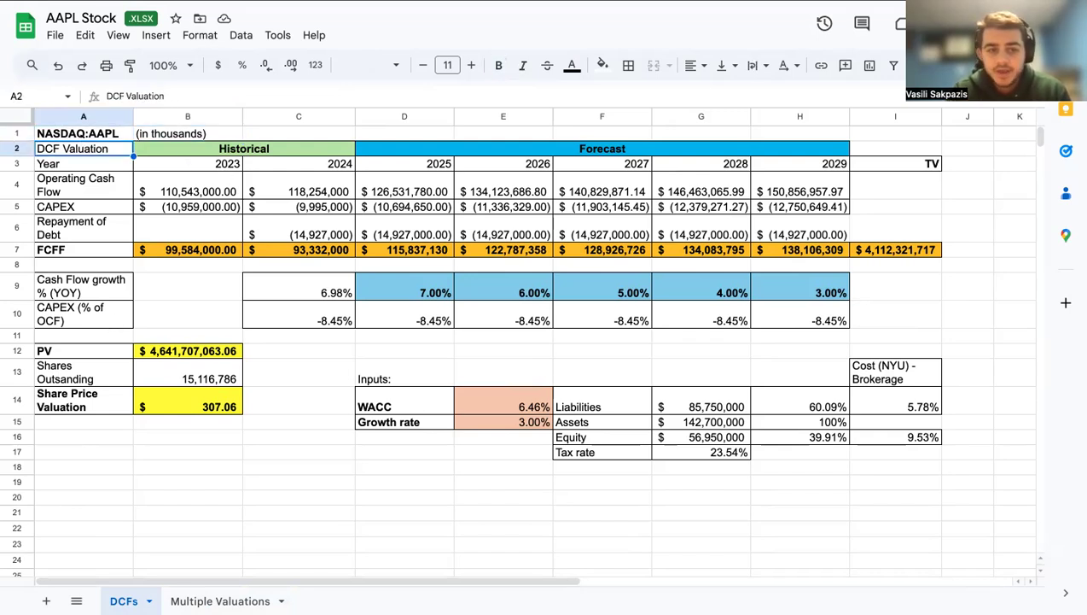
click(244, 149)
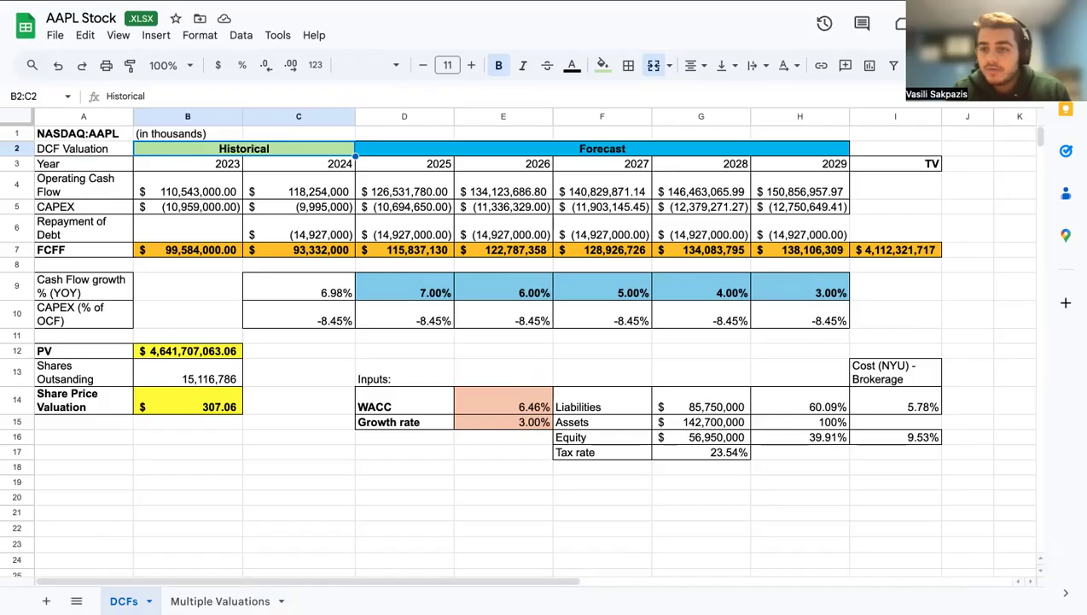
click(589, 148)
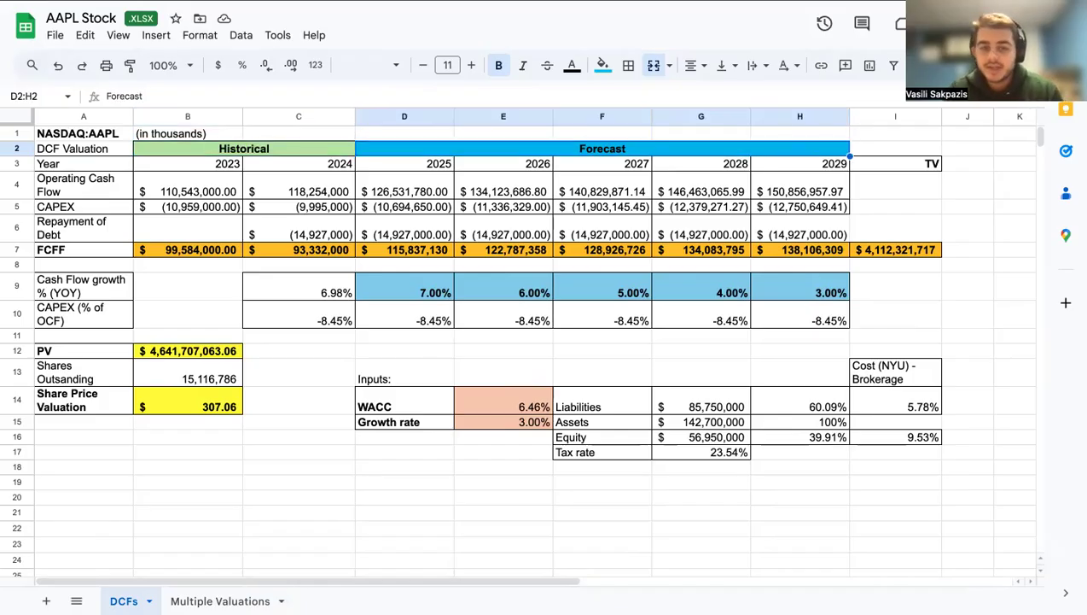
Review which year columns belong to the Historical section and where the Forecast years begin.
click(244, 149)
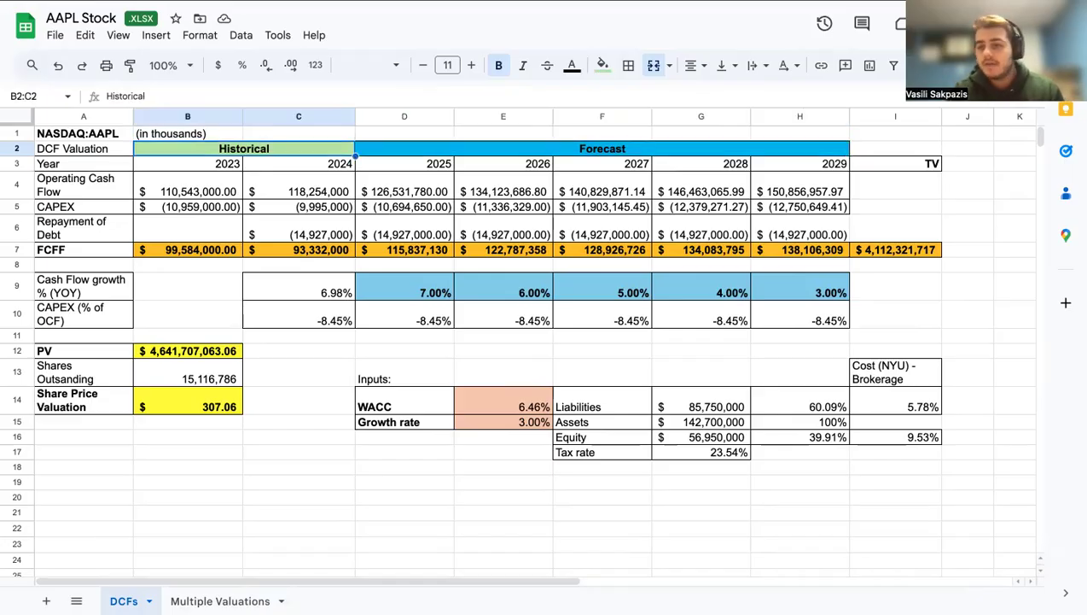
click(188, 164)
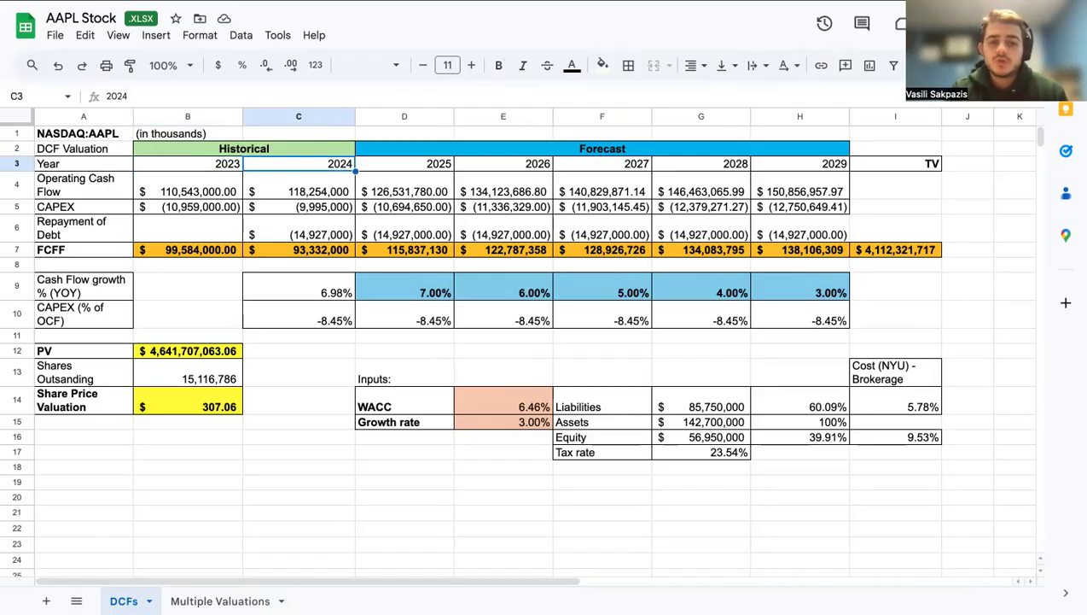
click(299, 164)
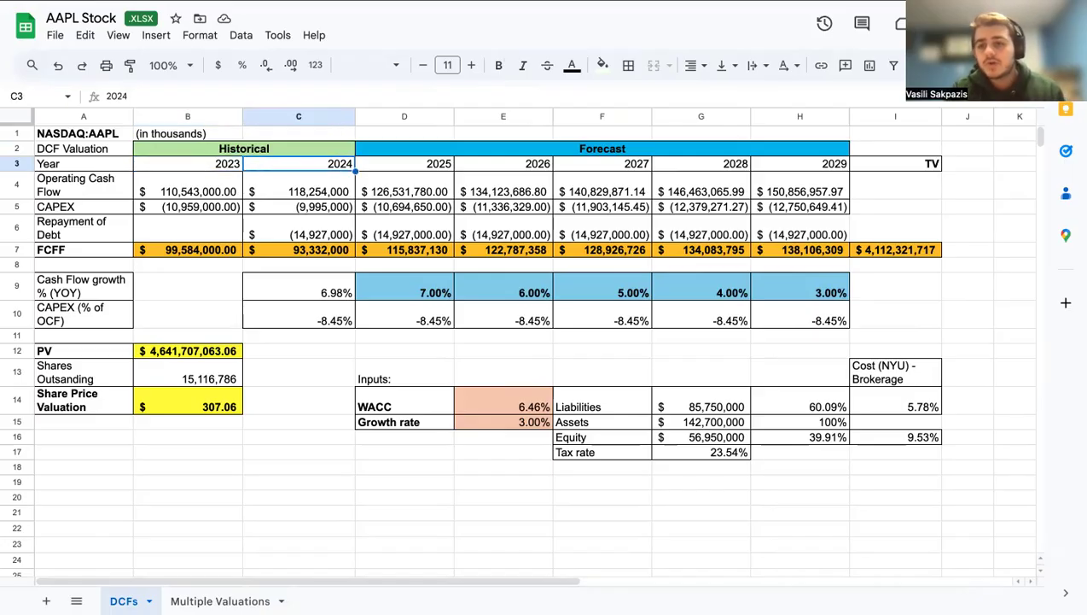
click(404, 164)
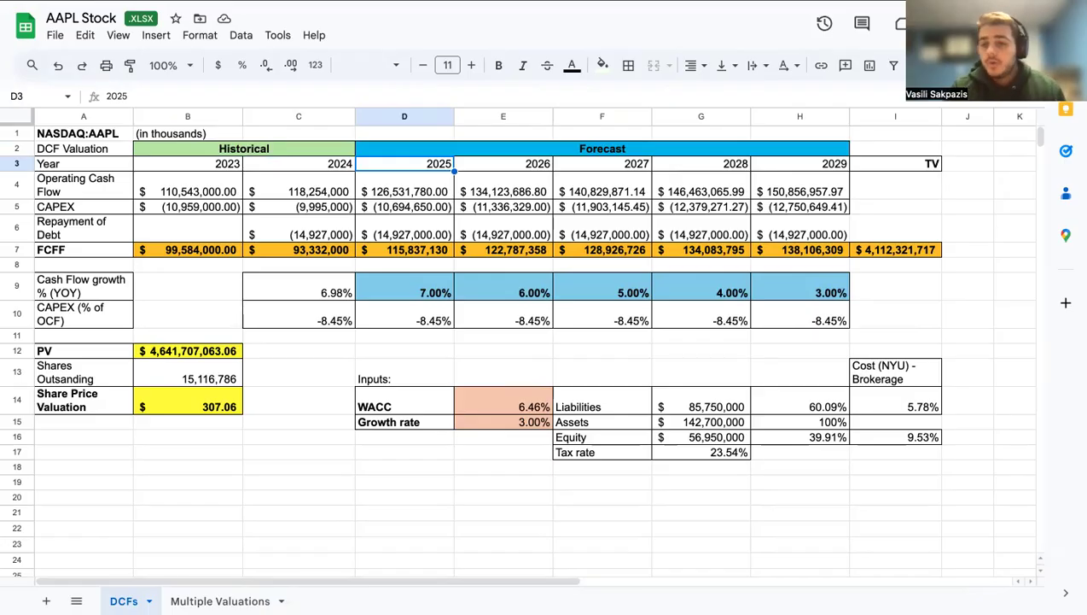
key(Left)
key(Left)
key(Left)
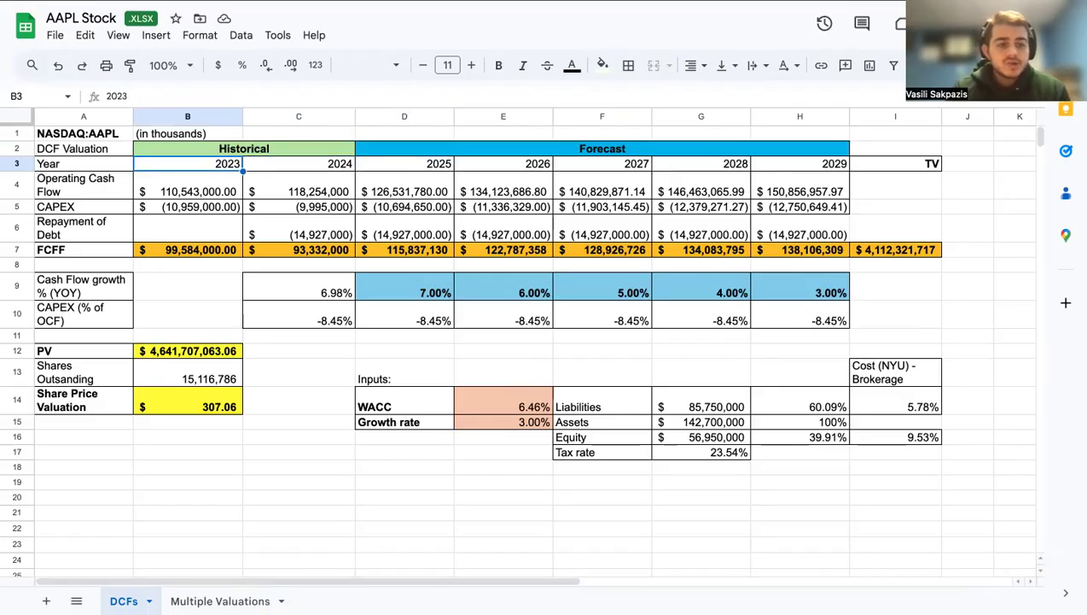
Examine the Operating Cash Flow label and its 2023 figure together with the note on the units.
key(Down)
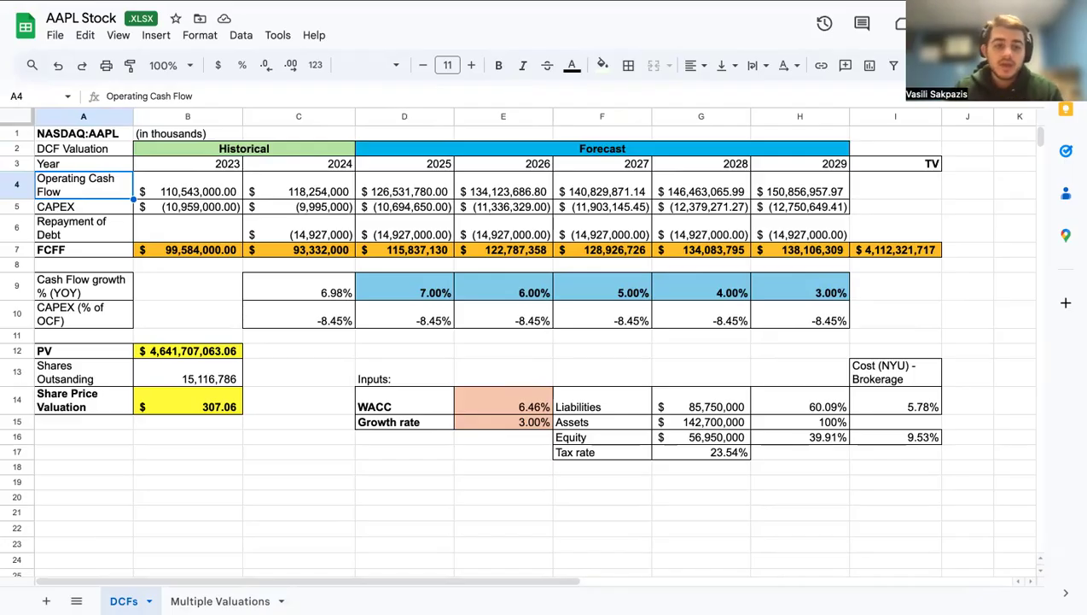
click(188, 186)
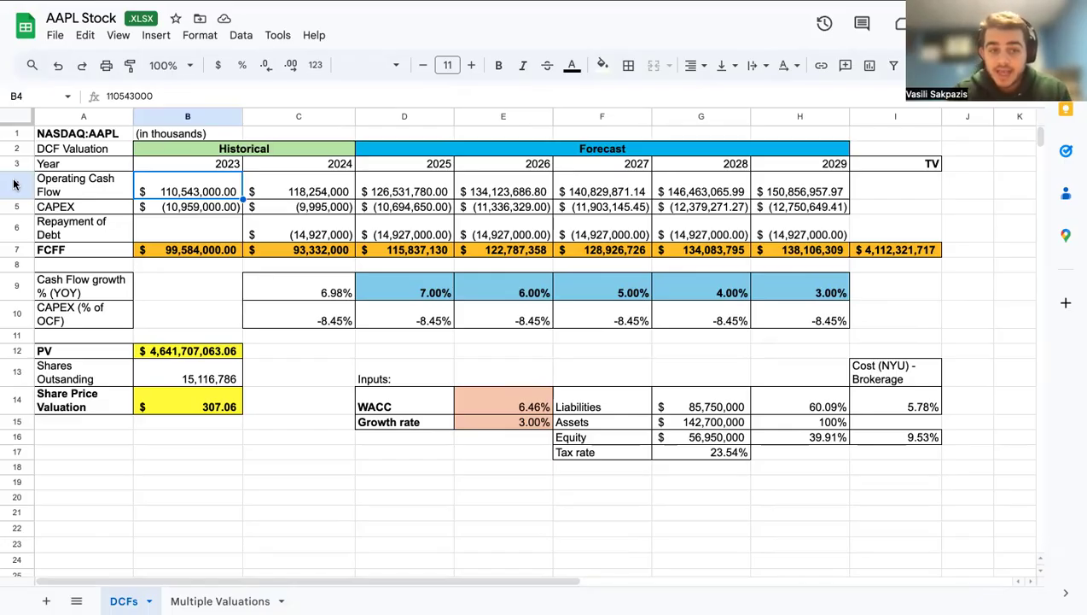
click(172, 136)
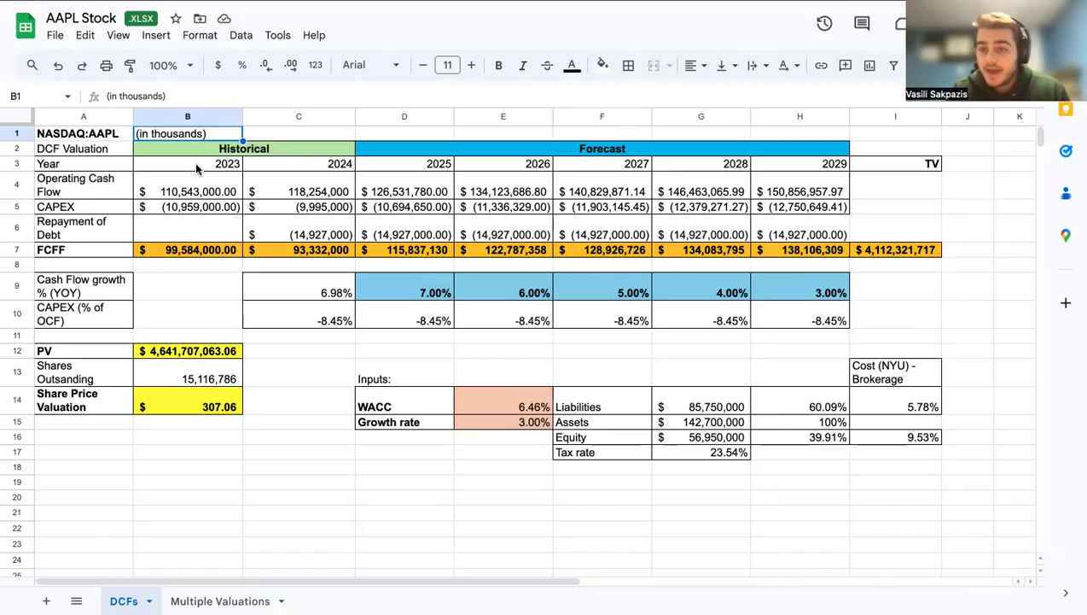
click(184, 190)
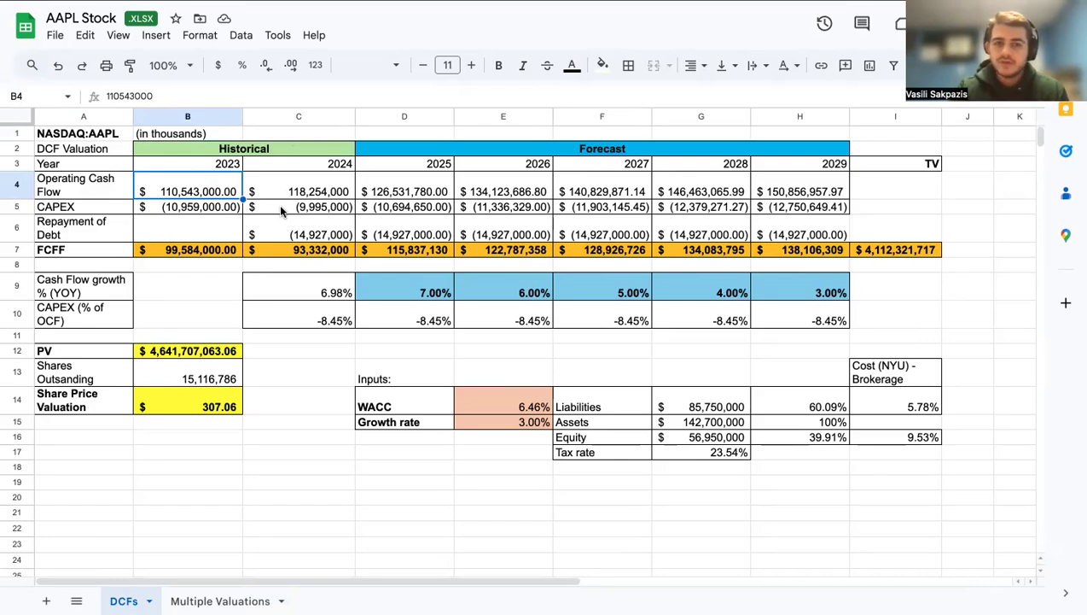
Compare the sheet's 2023 and 2024 operating cash flow with Apple's annual cash flow statement on Yahoo Finance.
click(320, 1)
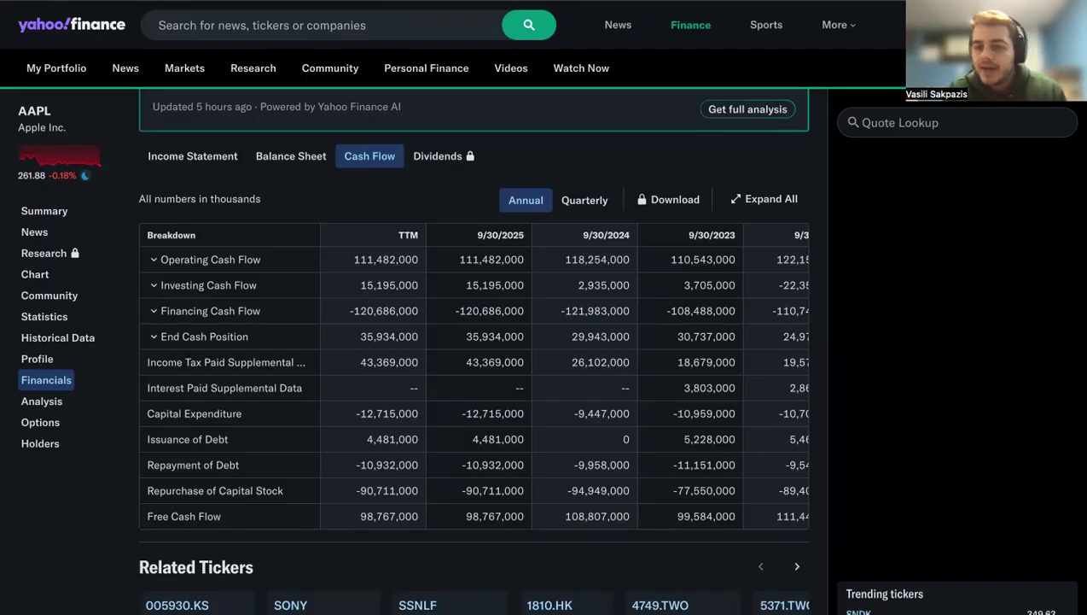
scroll(276, 207, up, 1)
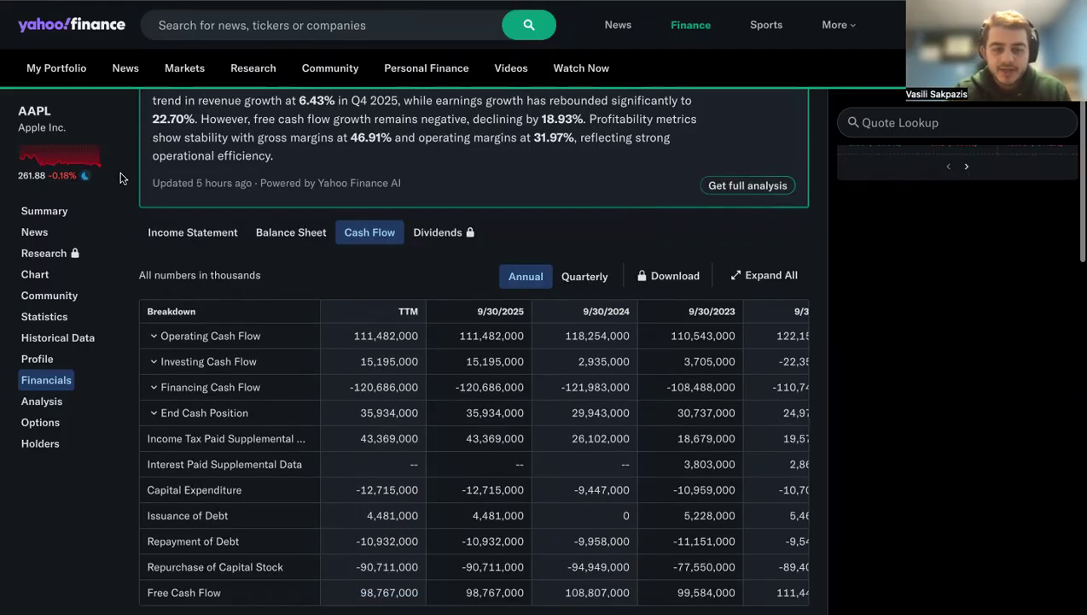
scroll(337, 317, down, 1)
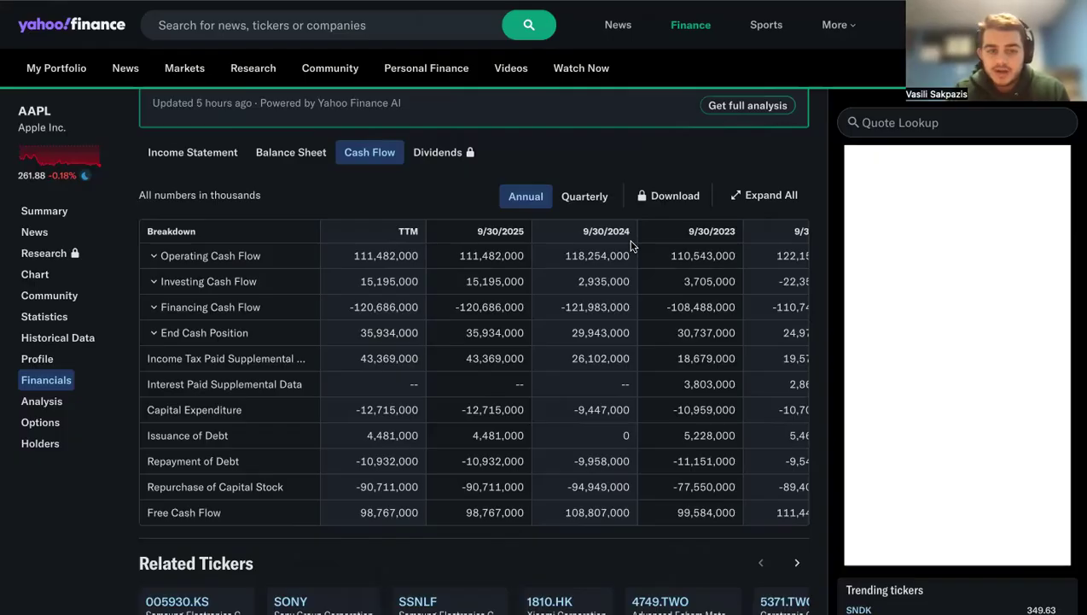
key(ctrl+Tab)
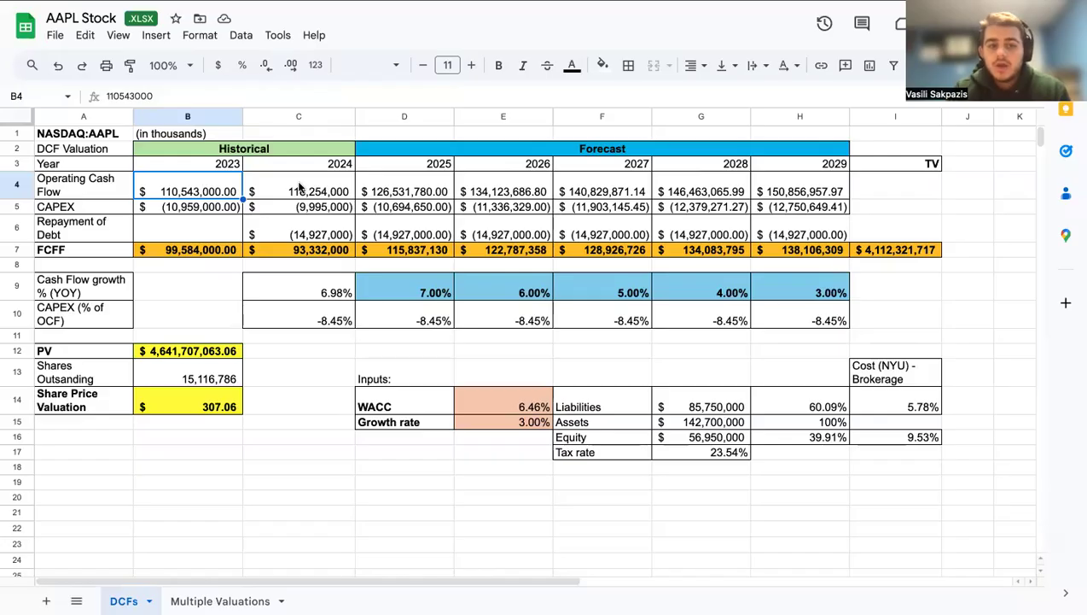
click(297, 191)
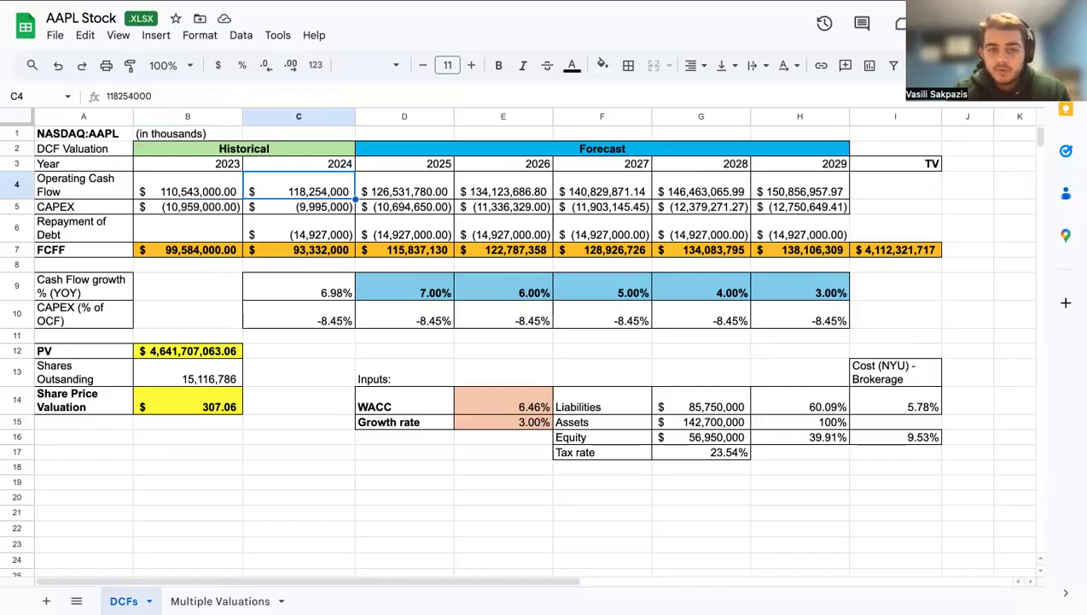
key(ctrl+Tab)
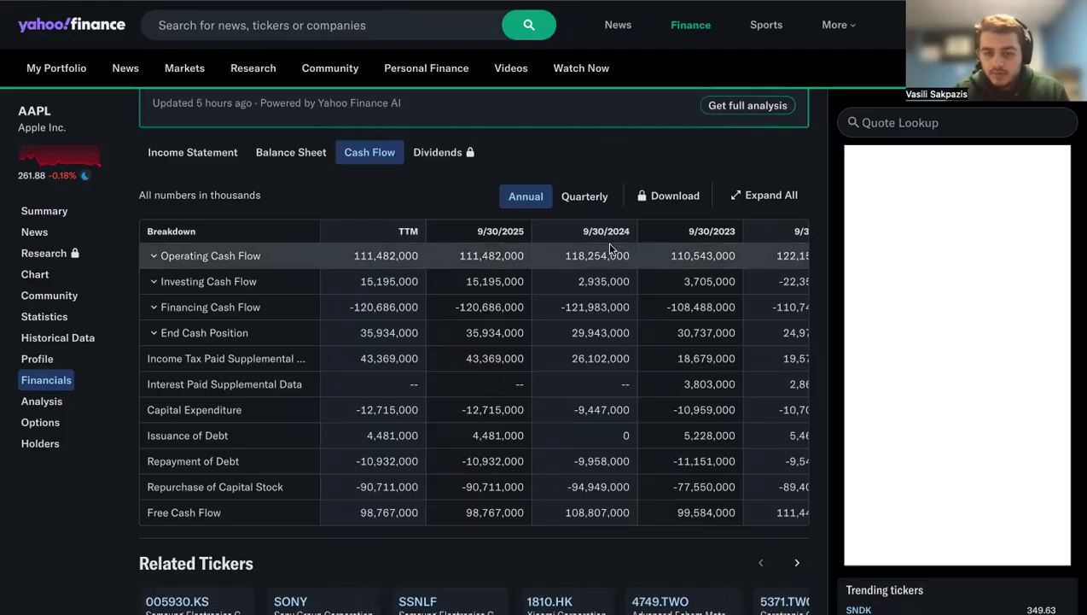
key(ctrl+Tab)
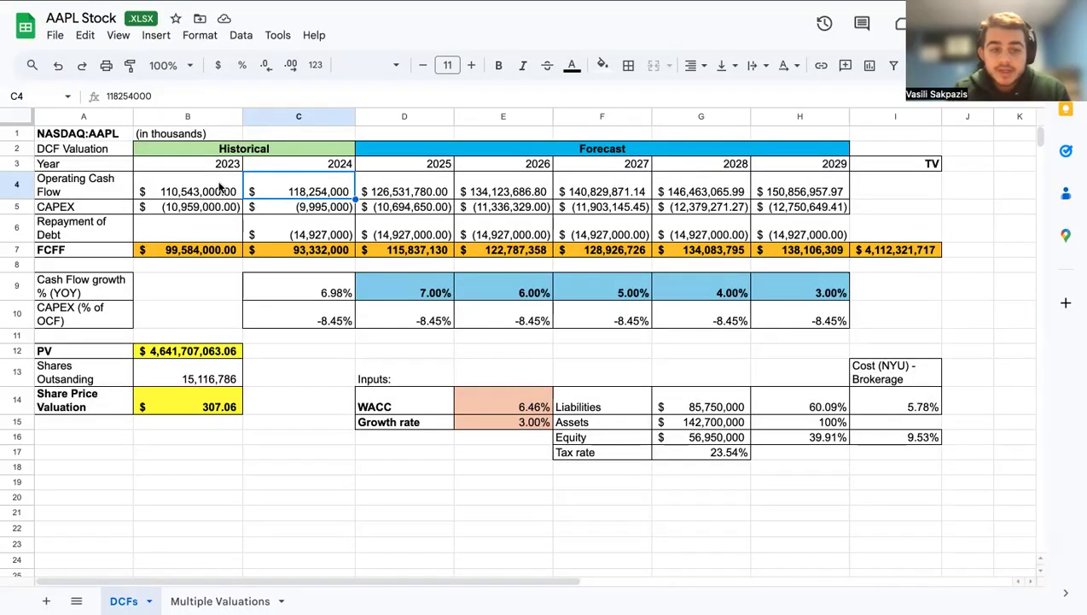
Examine the 2023 CAPEX entry and the 2024 Repayment of Debt entry below operating cash flow.
click(188, 186)
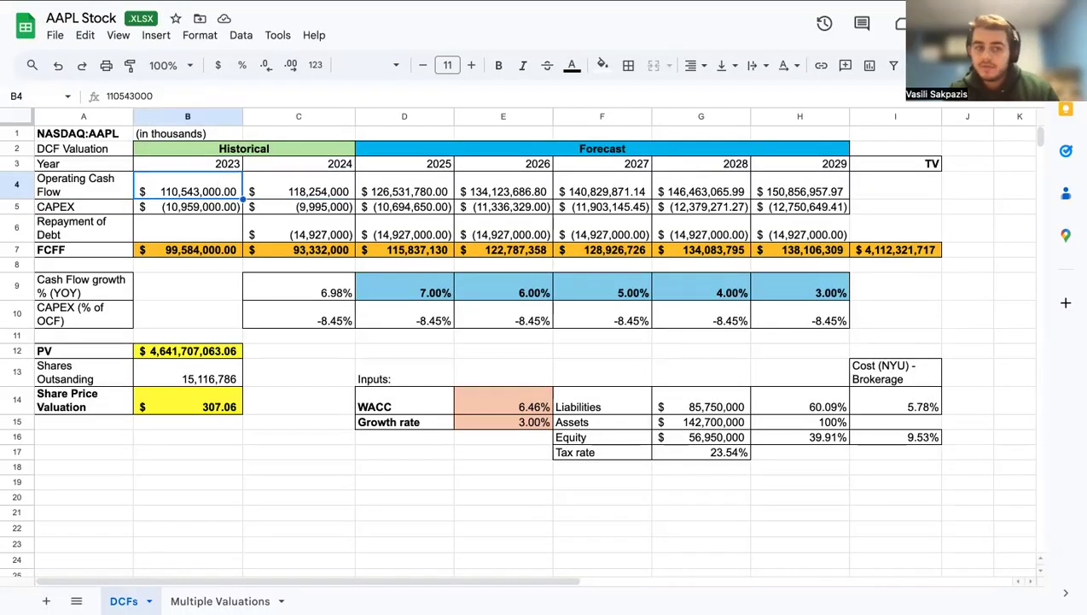
key(Down)
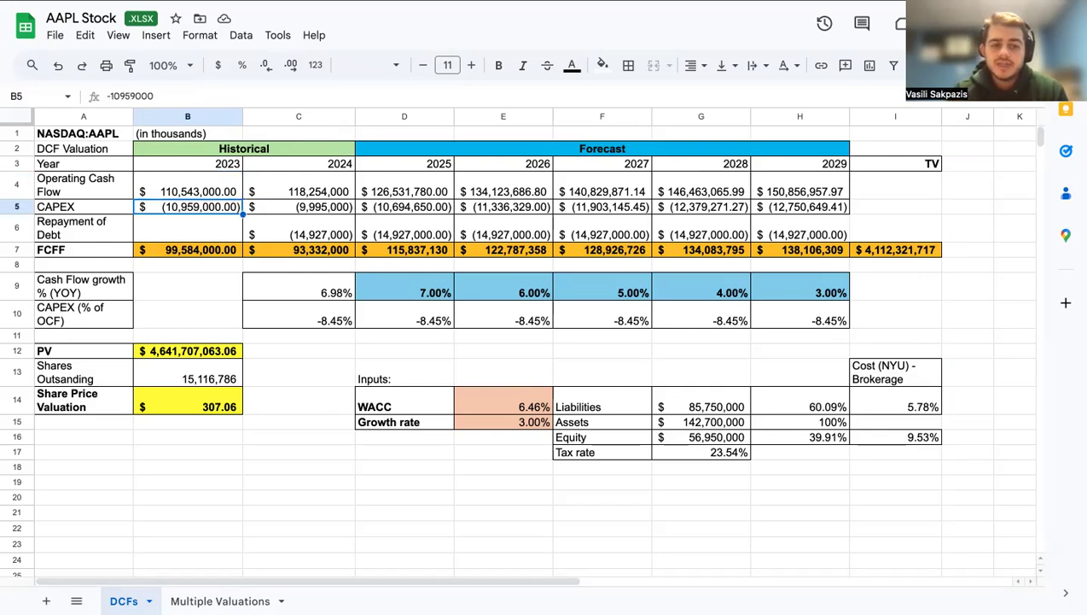
key(Left)
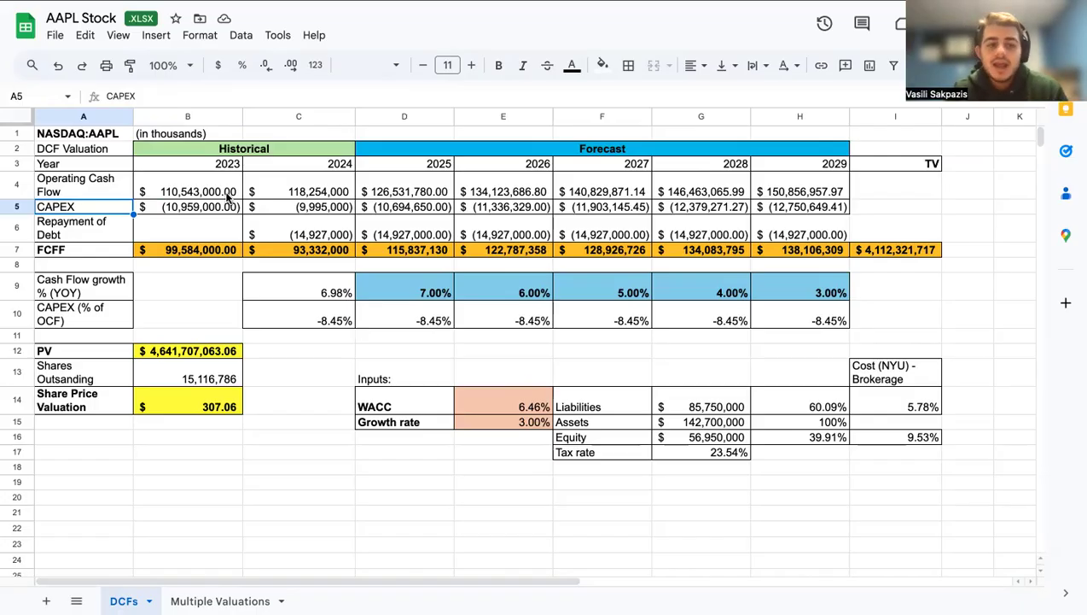
key(Down)
key(Right)
key(Right)
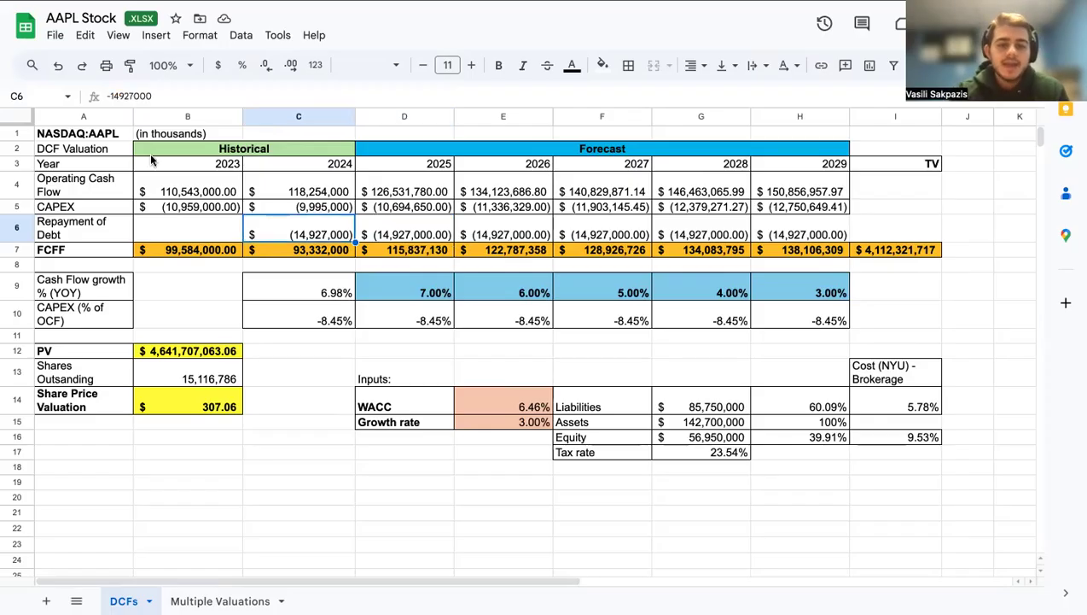
Inspect the 2023 FCFF formula and the historical operating cash flow, CAPEX and debt repayment cells.
click(199, 181)
shift+click(194, 221)
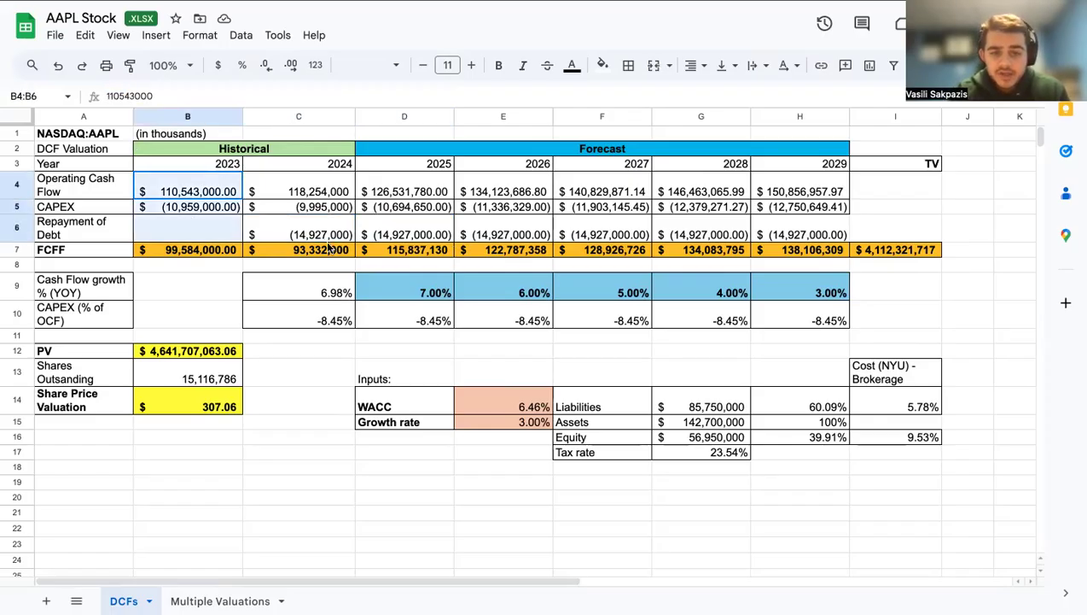
shift+click(331, 237)
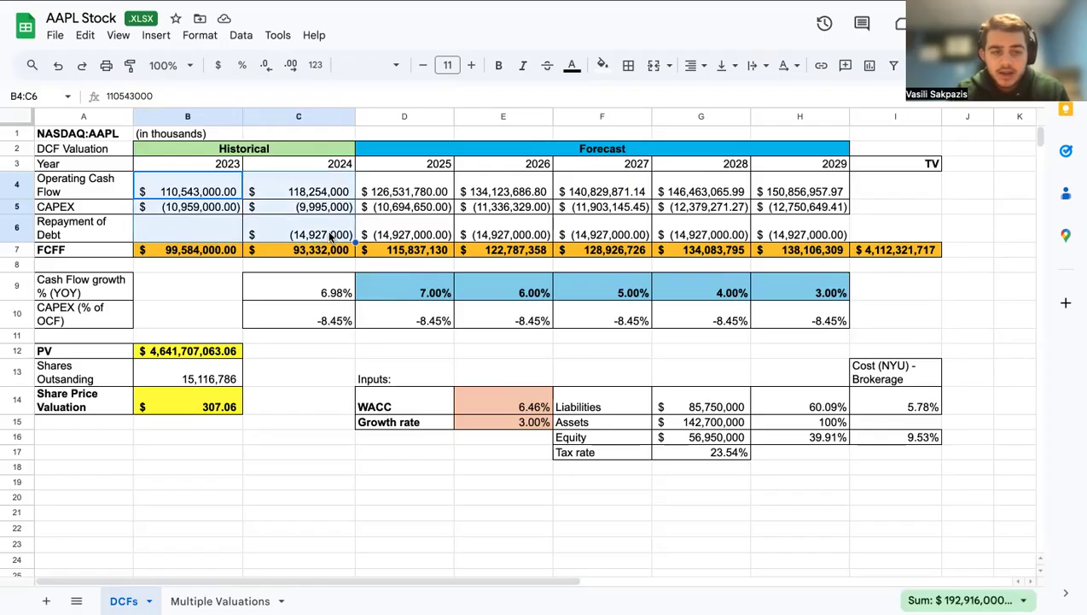
click(205, 251)
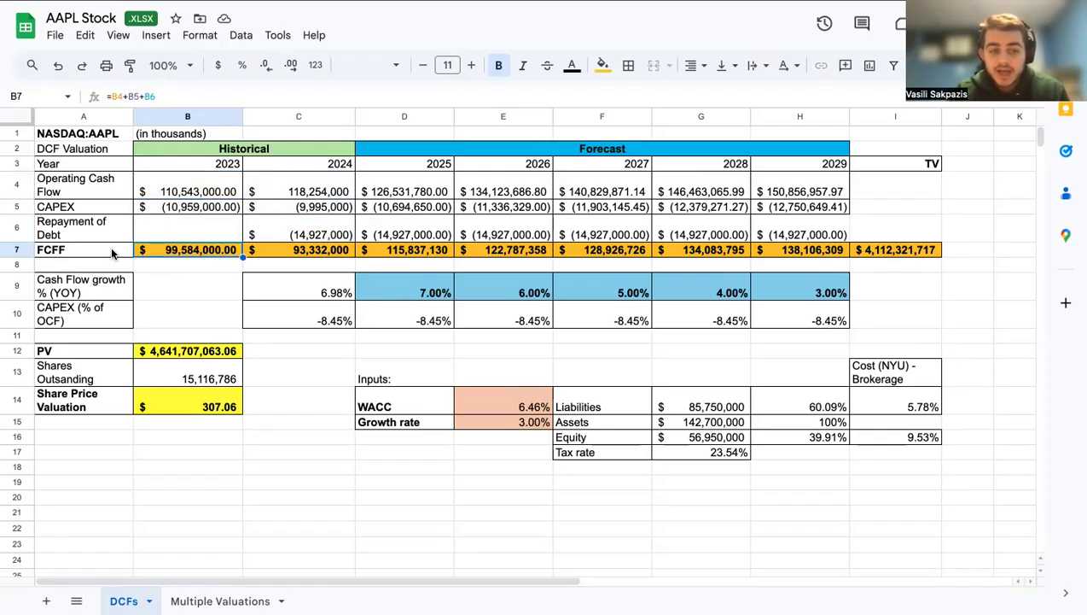
click(183, 183)
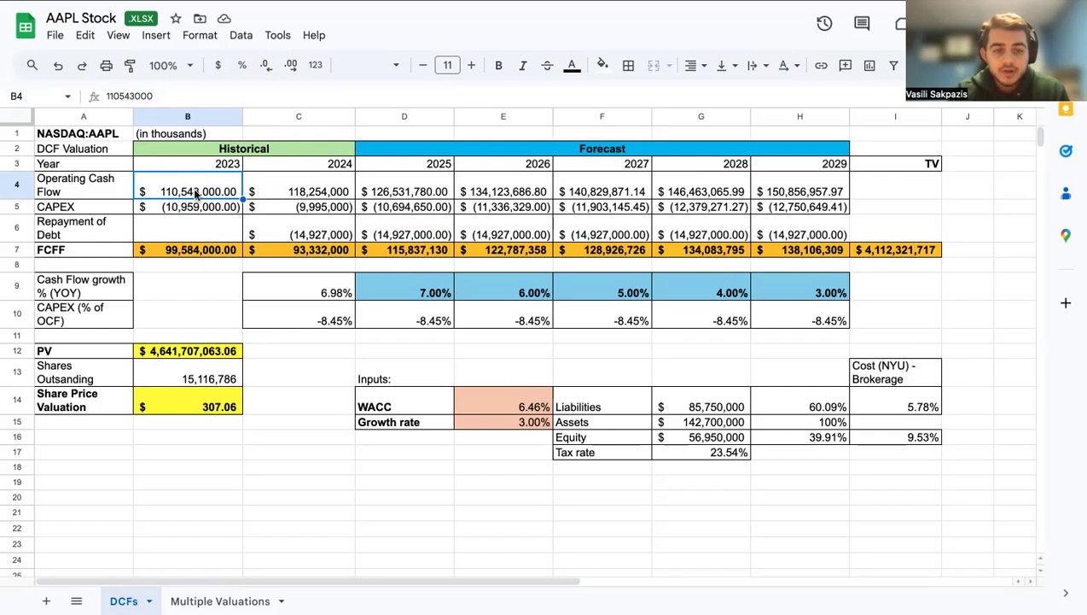
click(190, 209)
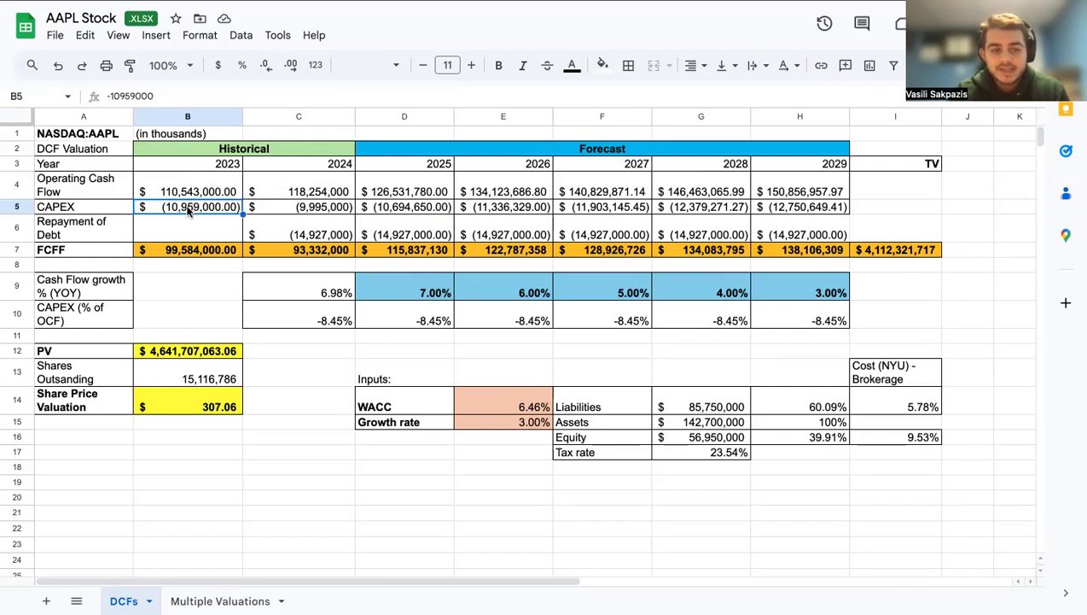
click(286, 231)
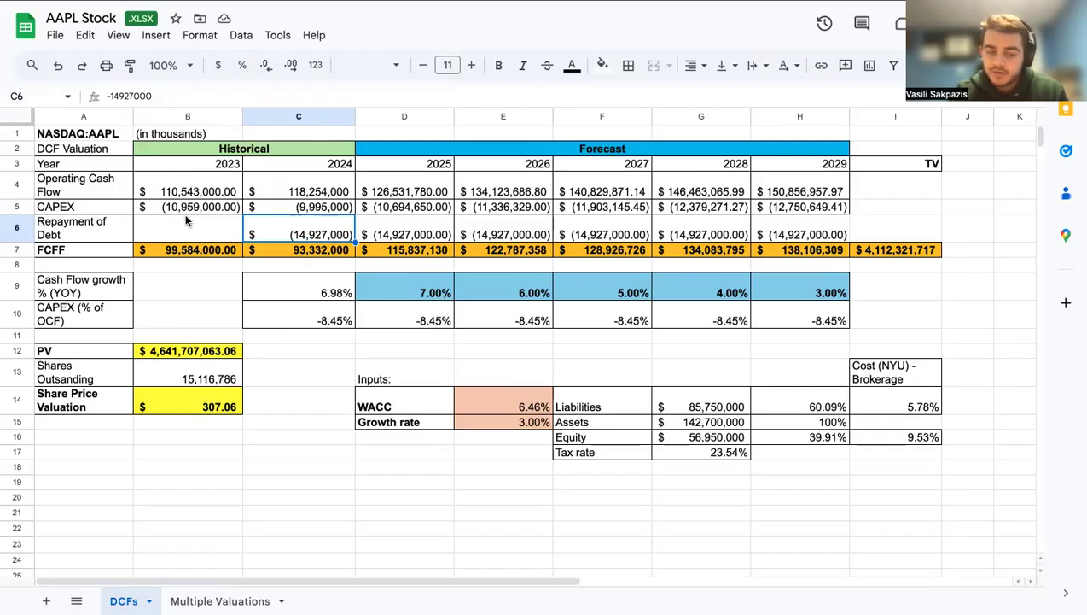
Compare the FCFF cells for 2023 and 2024 and their formulas.
click(317, 250)
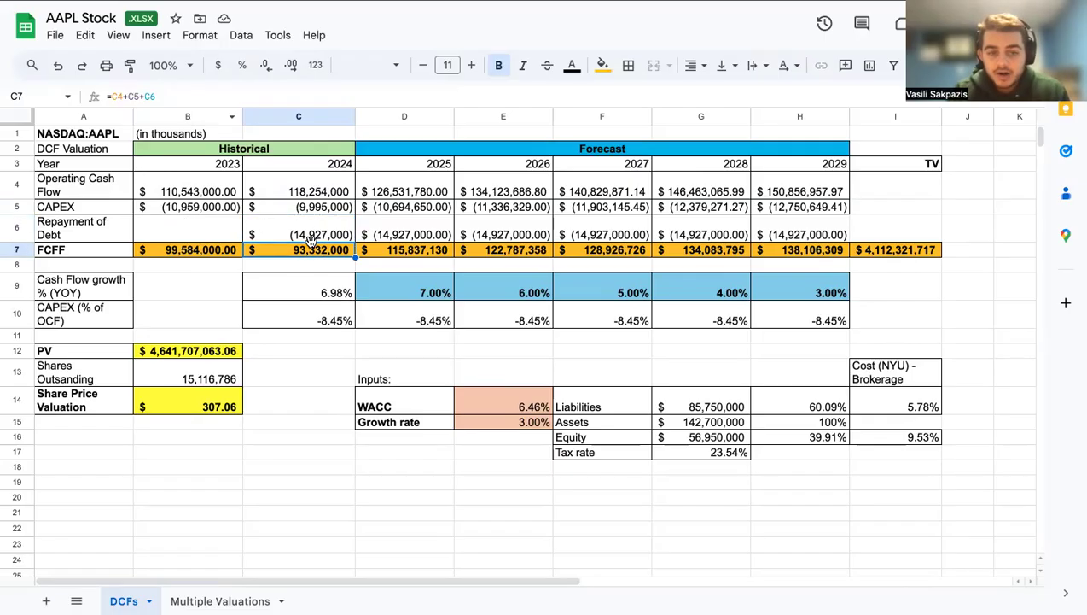
click(181, 251)
click(298, 250)
click(211, 252)
click(275, 247)
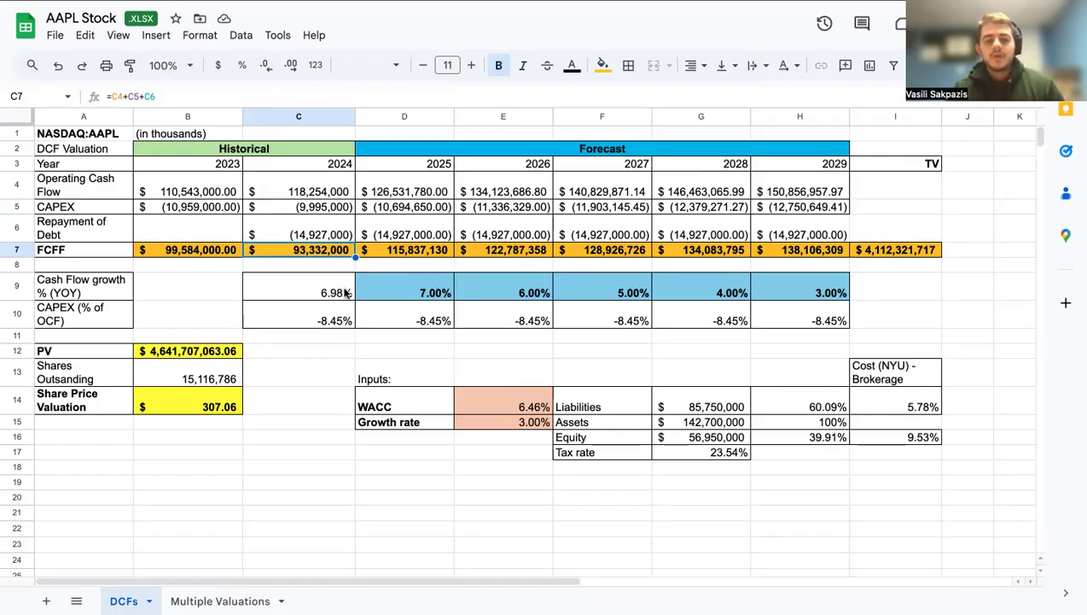
Examine the 2024 cash flow growth formula and the 2023 and 2024 operating cash flow cells it uses.
click(288, 285)
click(88, 290)
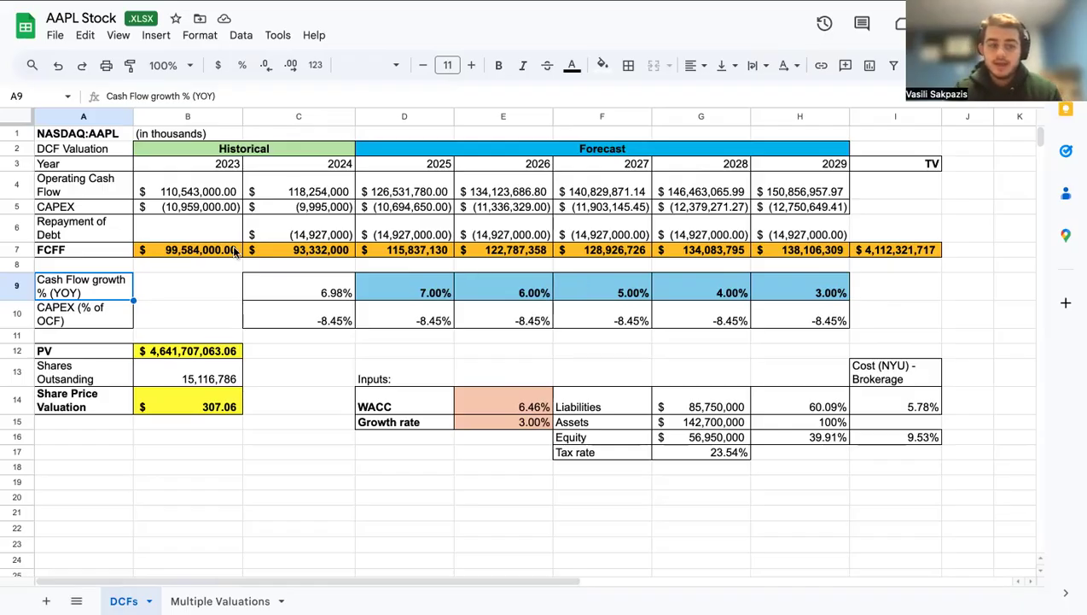
drag(203, 252, 397, 253)
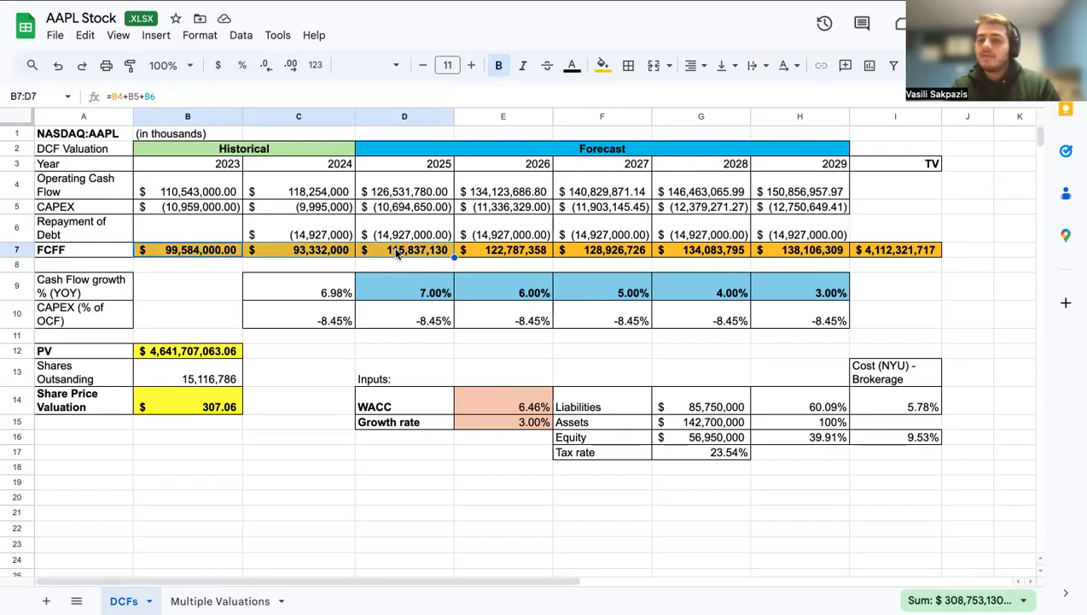
click(270, 183)
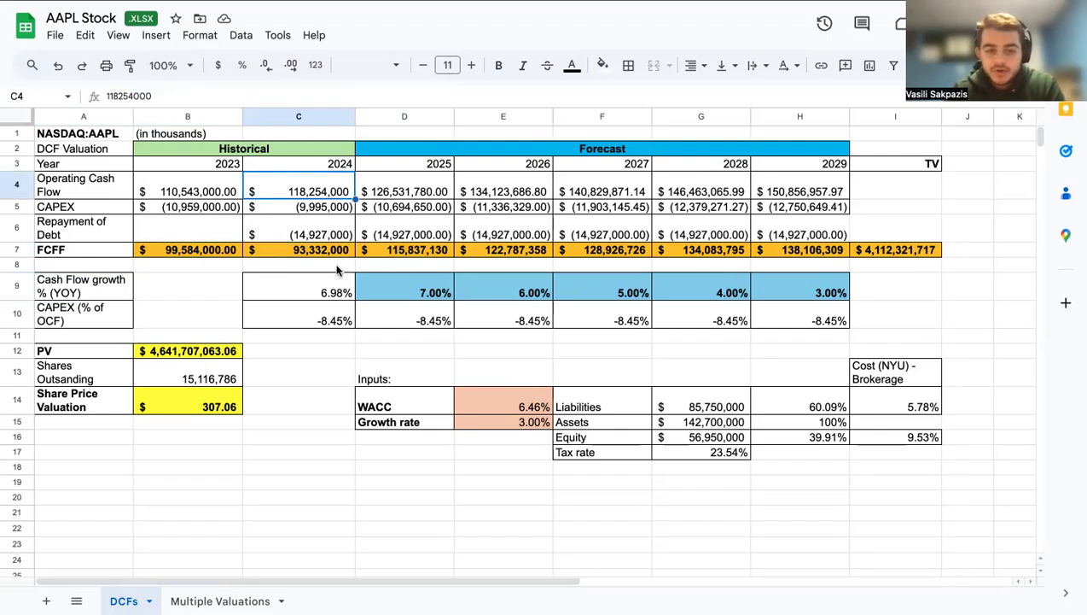
click(336, 292)
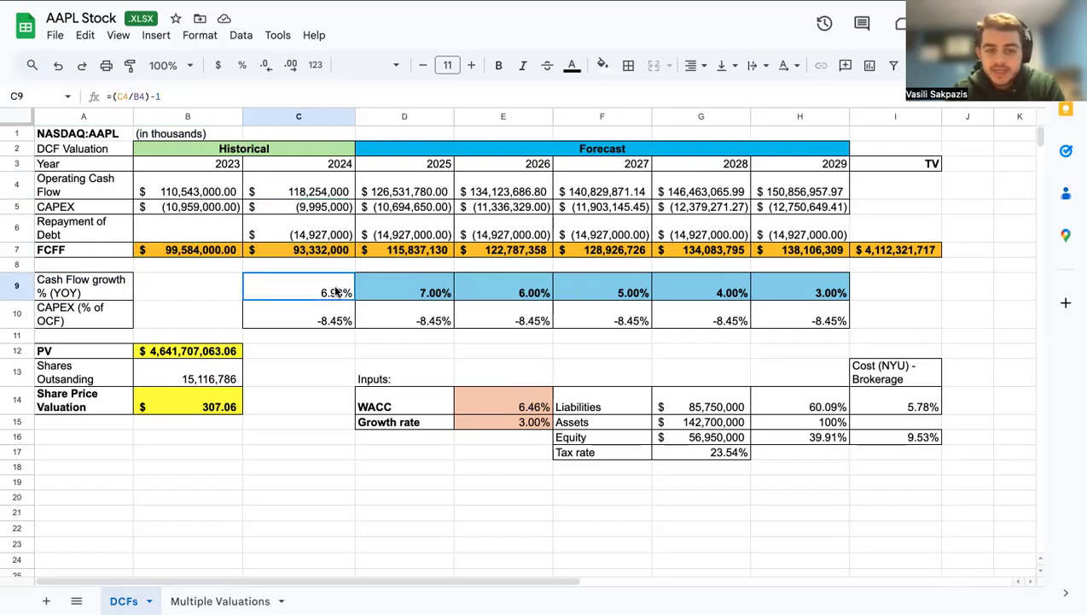
click(313, 181)
key(Left)
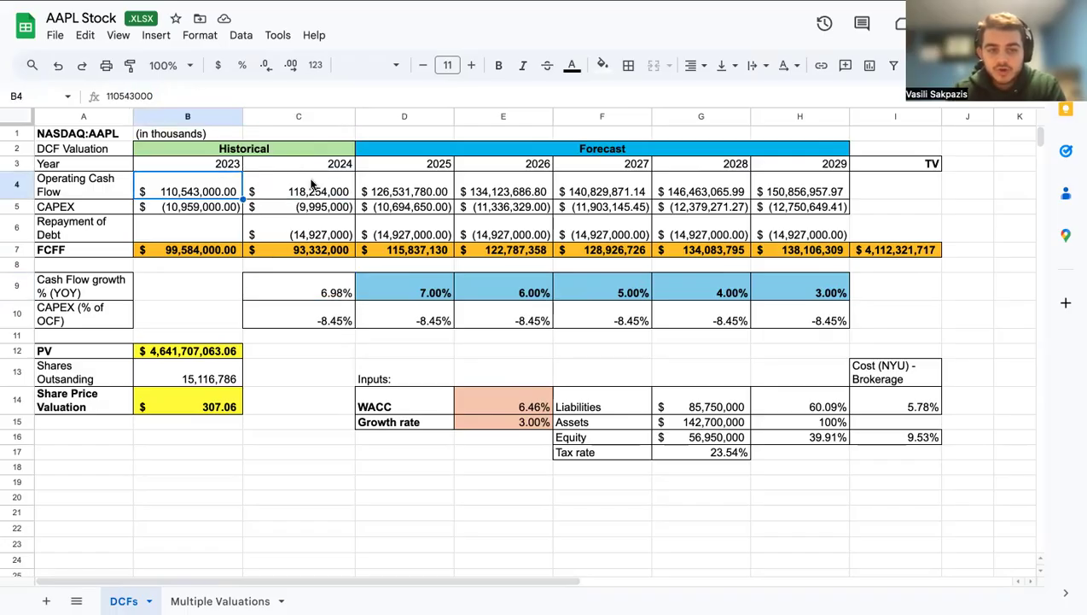
click(297, 292)
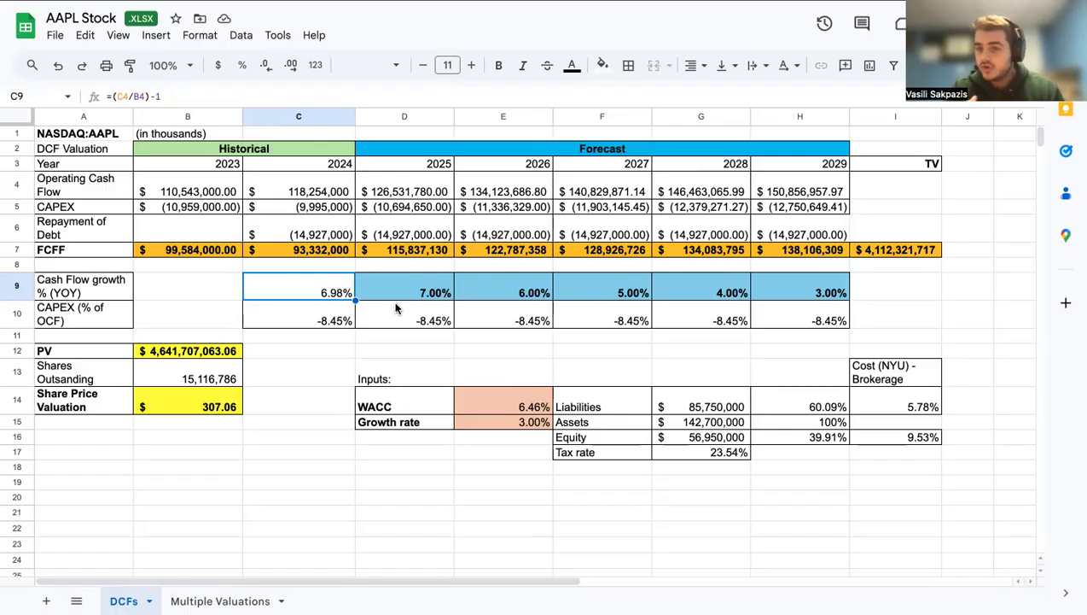
Review the year-over-year cash flow growth assumptions from 2025 through 2029, comparing them with the 2024 growth cell.
click(420, 288)
key(Right)
key(Left)
key(Left)
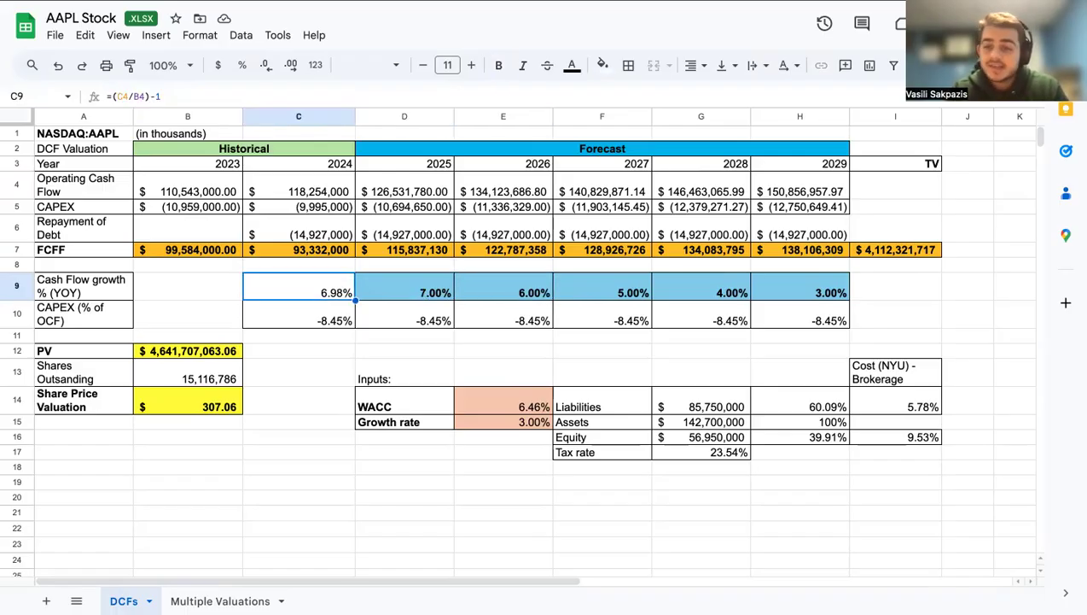
key(Right)
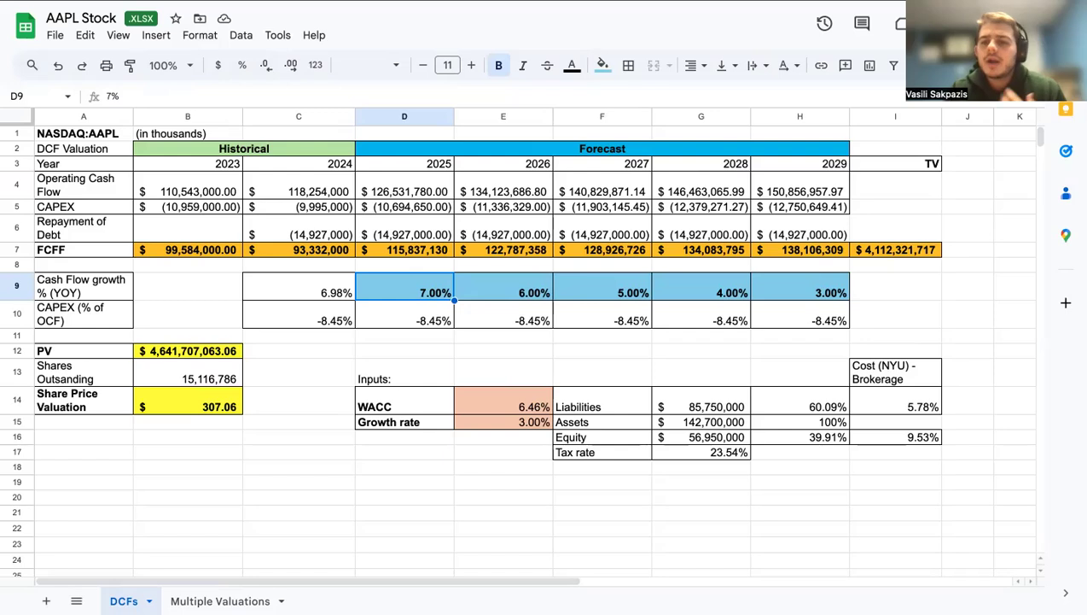
key(Right)
key(Right)
key(Right)
key(Right)
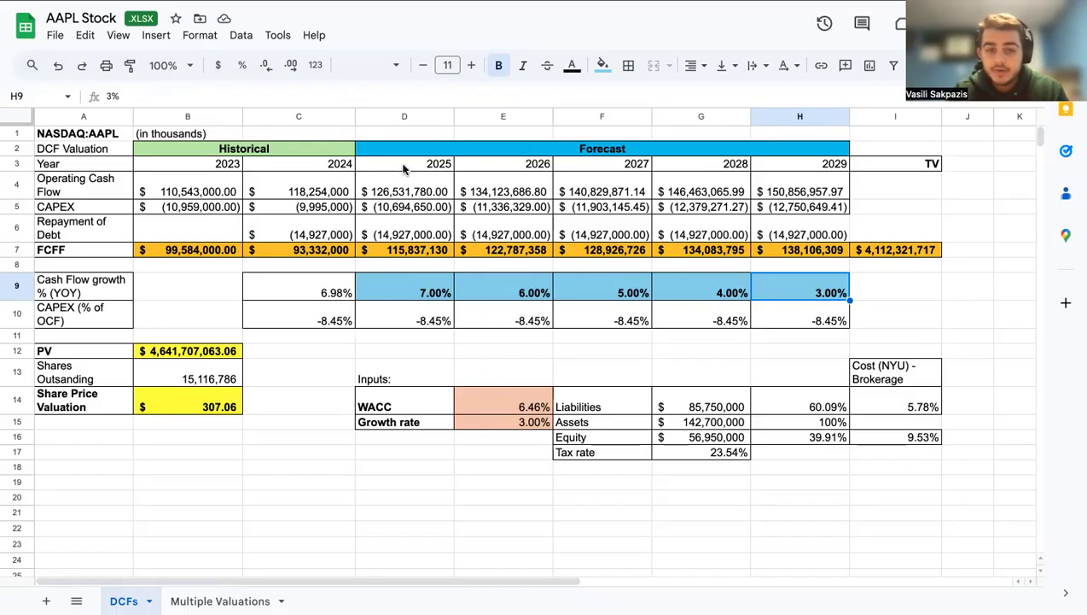
Compare the forecast years and operating cash flow formulas with the historical figures and the 2024 and 2025 growth rates.
drag(405, 170, 651, 168)
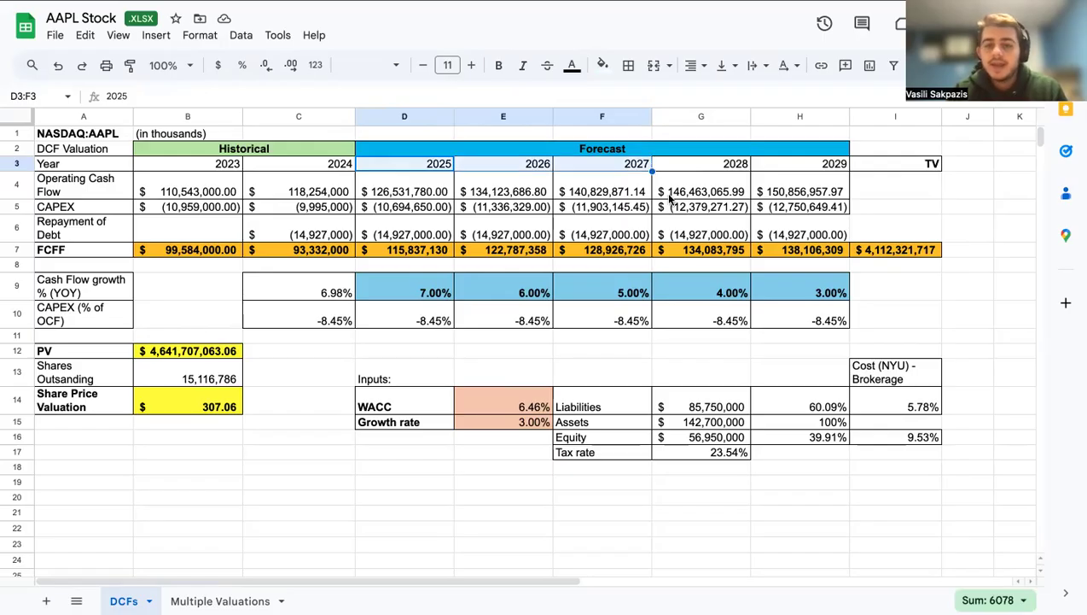
click(670, 198)
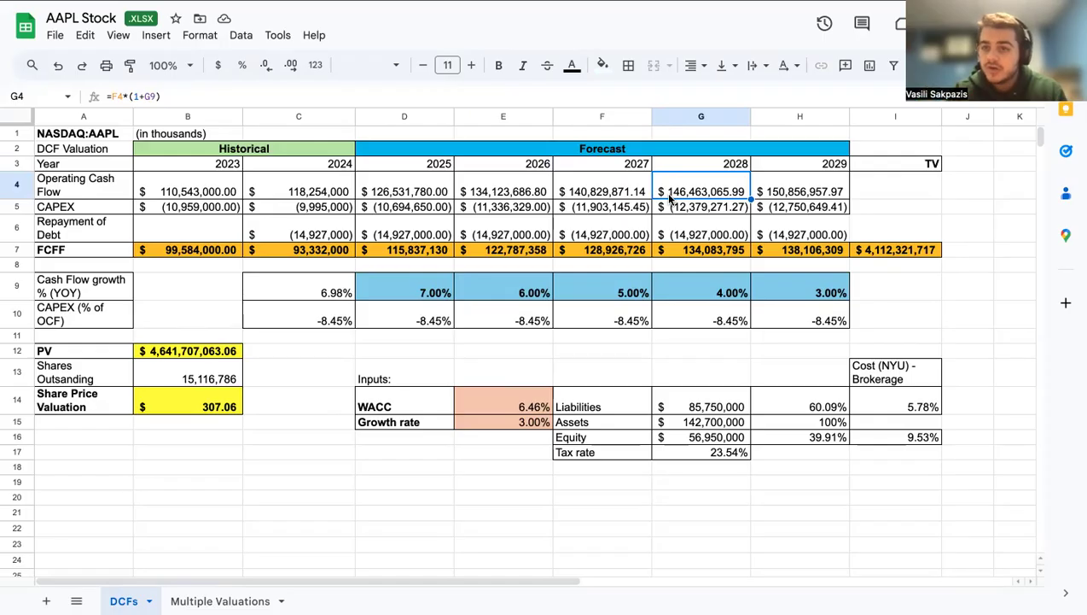
click(417, 192)
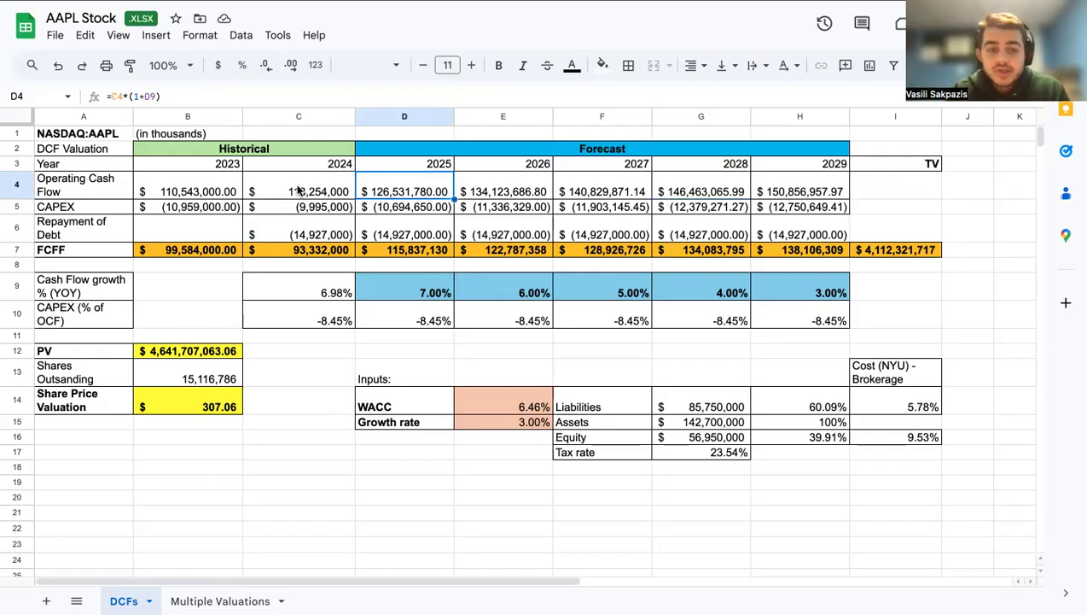
drag(229, 190, 317, 240)
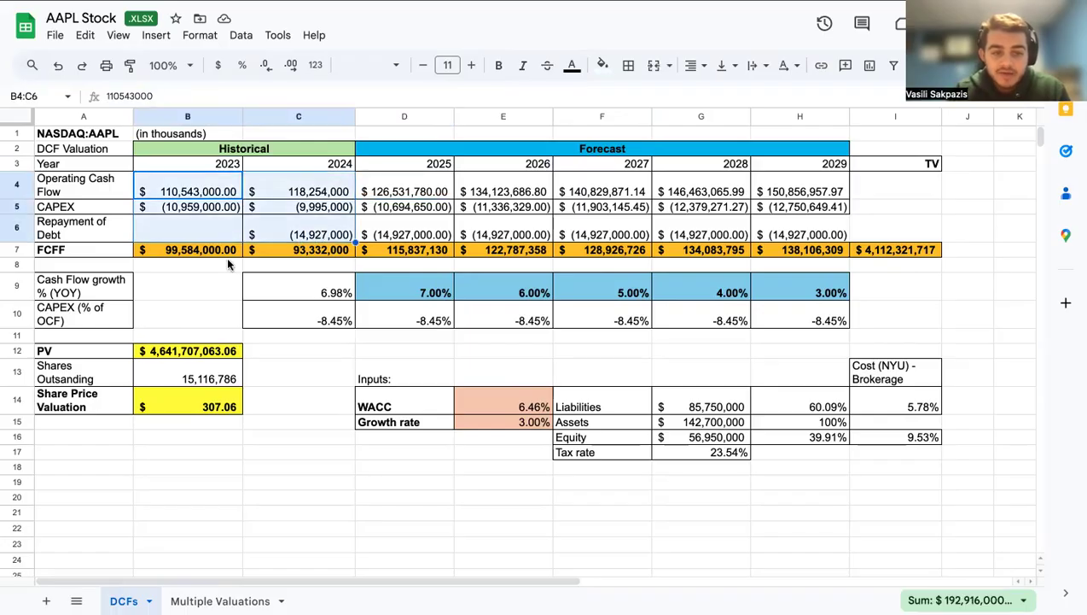
click(312, 291)
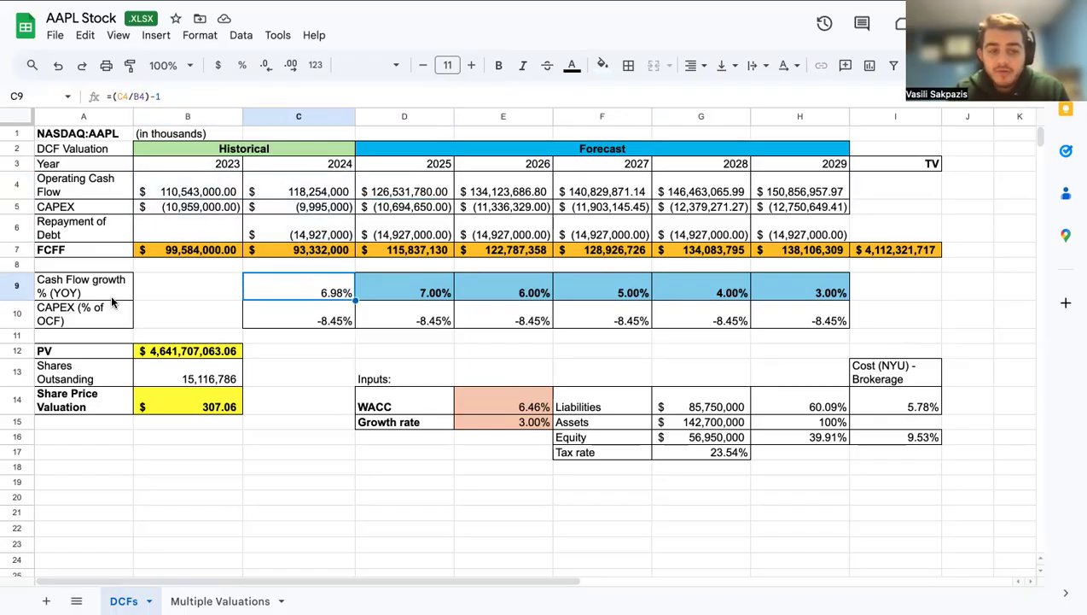
click(393, 297)
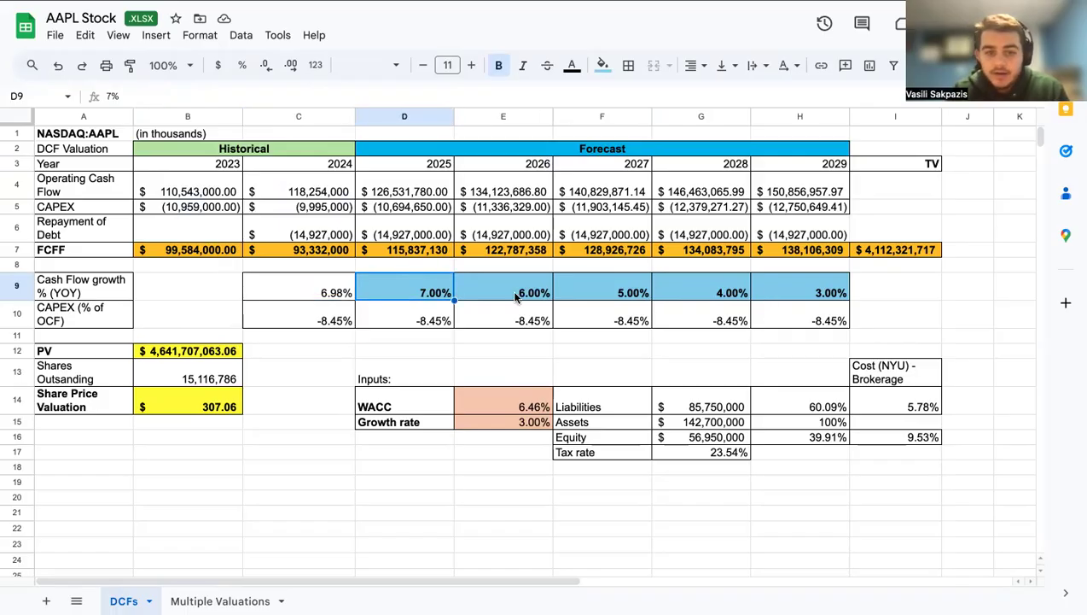
Inspect the 2025 operating cash flow formula and the cells it references.
click(401, 184)
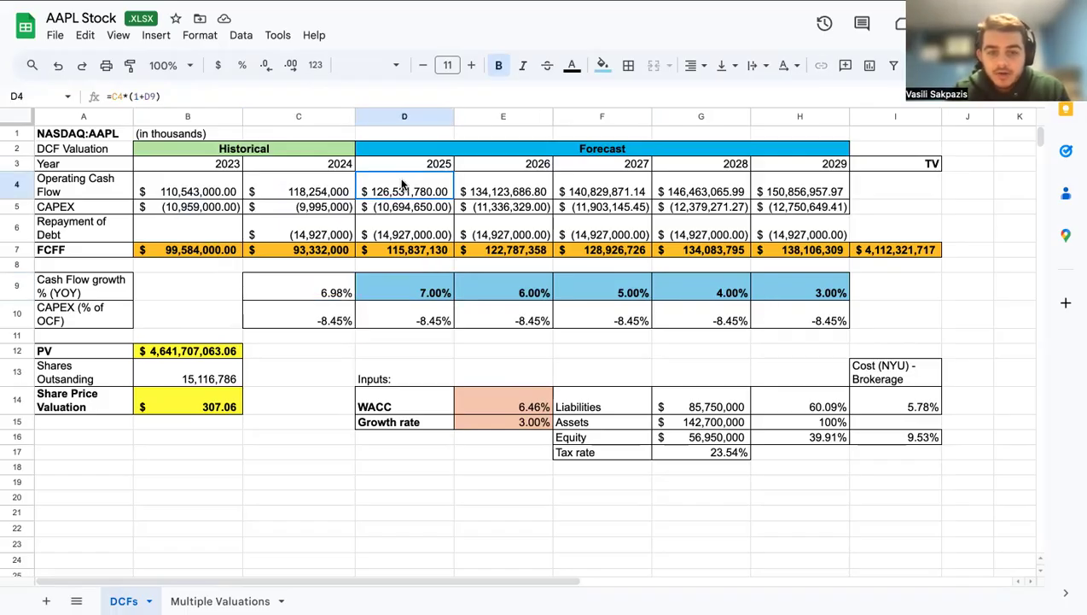
click(207, 95)
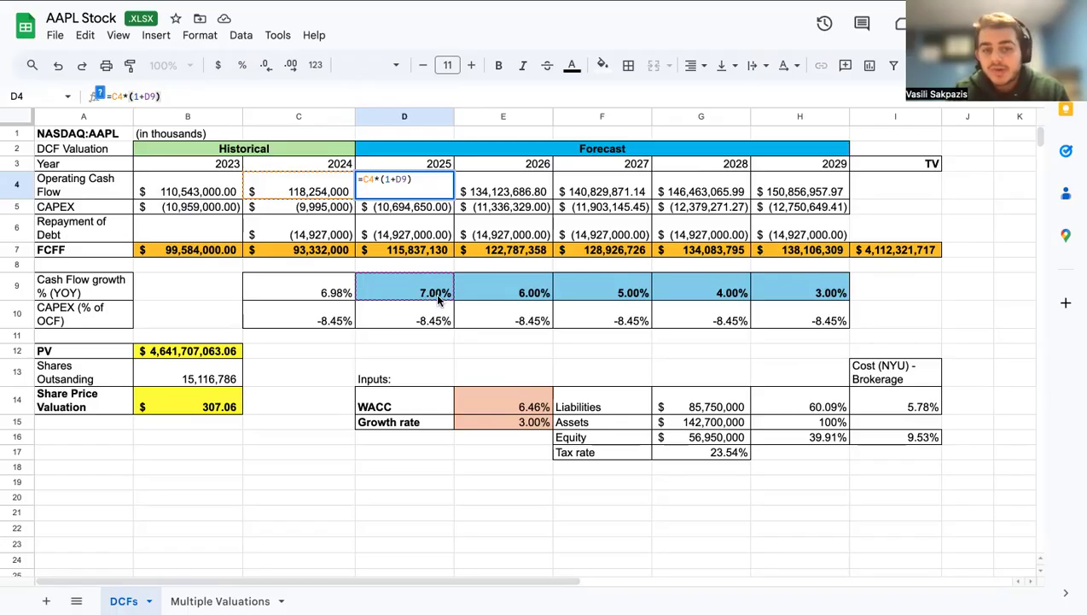
key(Return)
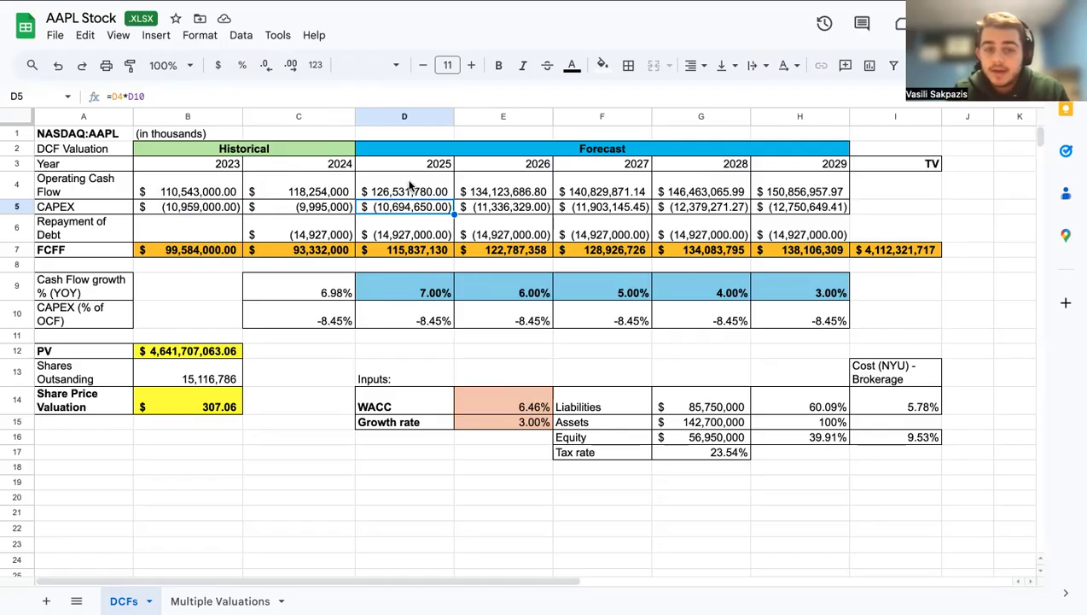
click(408, 183)
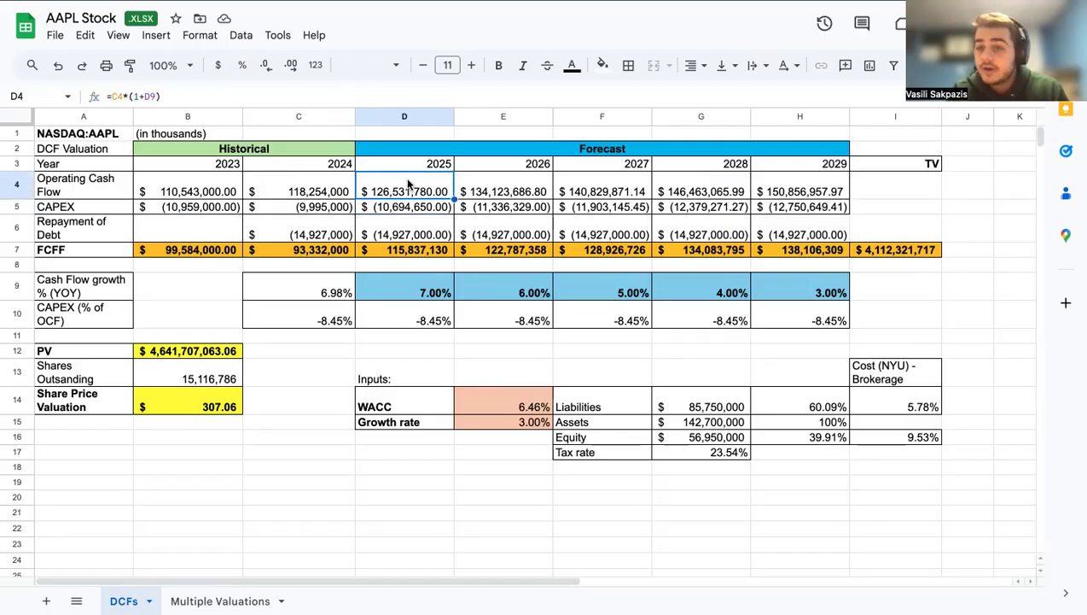
Inspect the 2026 operating cash flow formula and the 2026 growth rate it references.
click(502, 193)
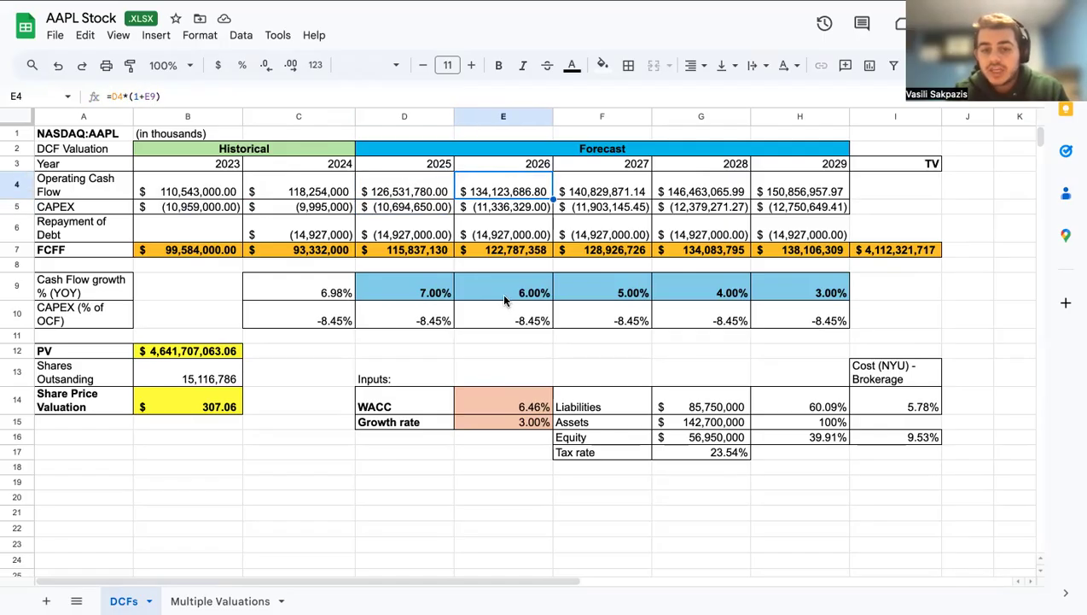
click(503, 290)
click(521, 189)
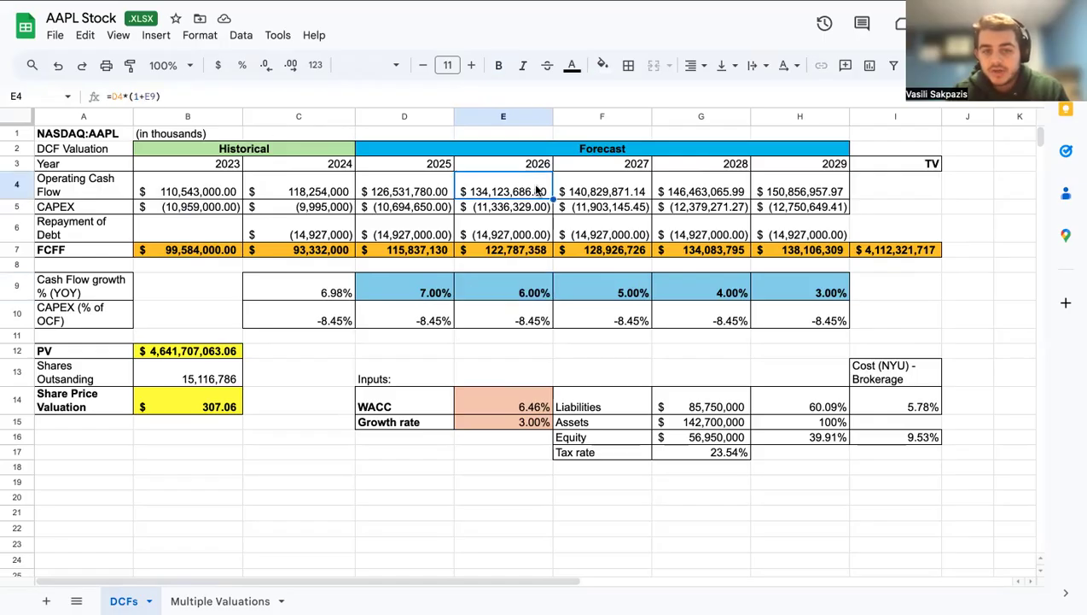
click(262, 92)
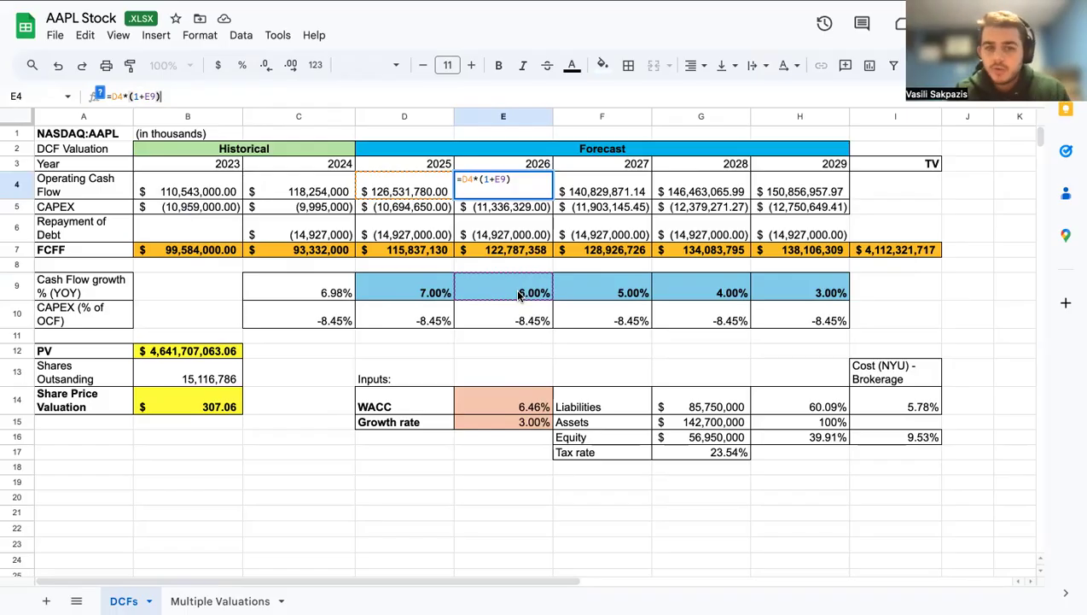
key(Return)
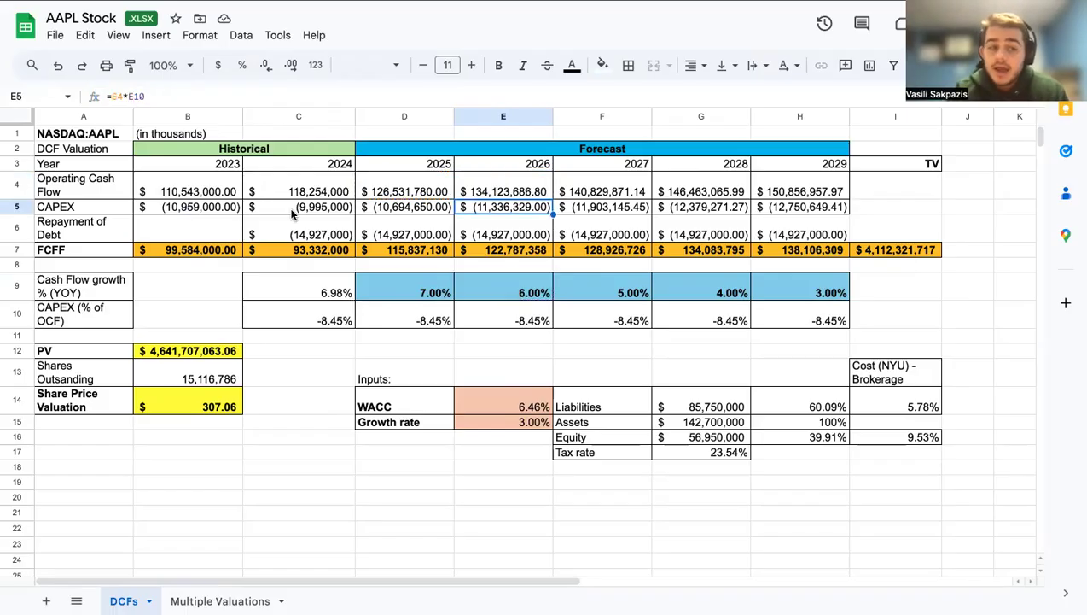
Examine the historical CAPEX entries and the 2024 formula for CAPEX as a percentage of operating cash flow.
click(114, 206)
click(267, 211)
drag(200, 208, 284, 202)
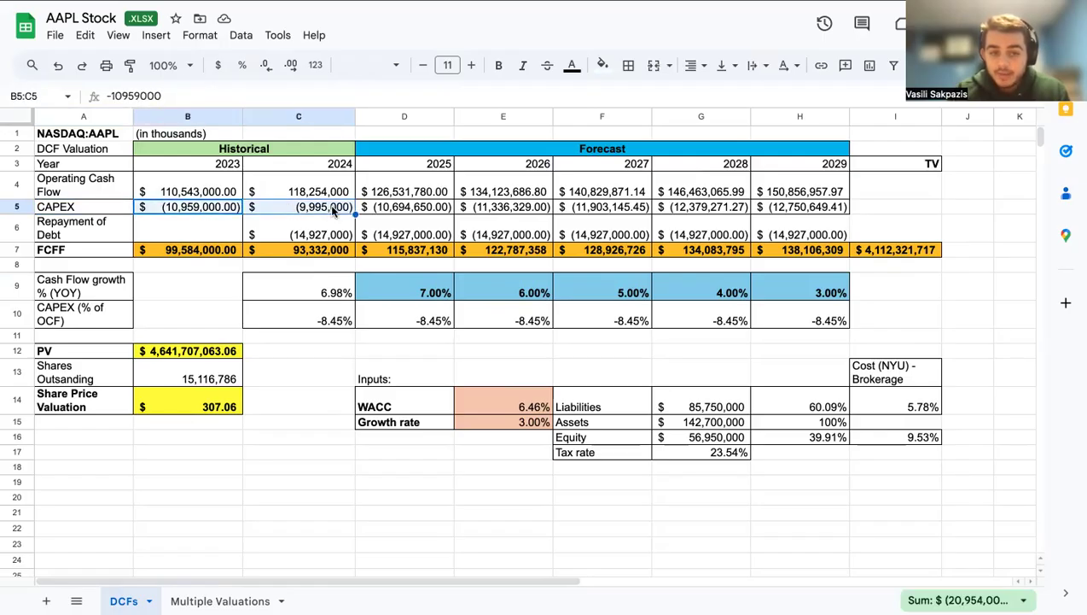
click(334, 321)
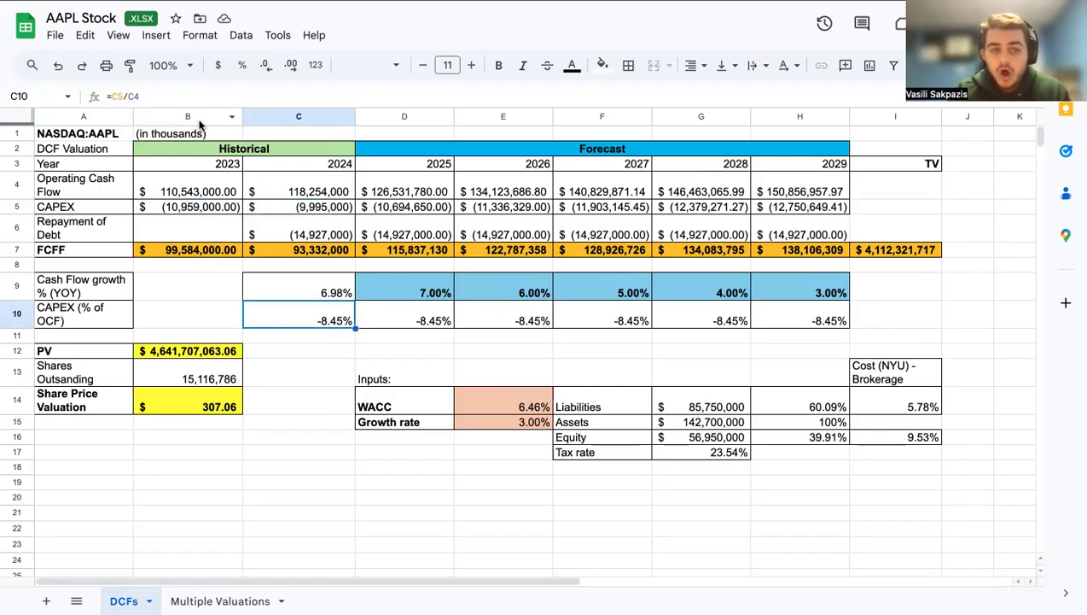
click(202, 93)
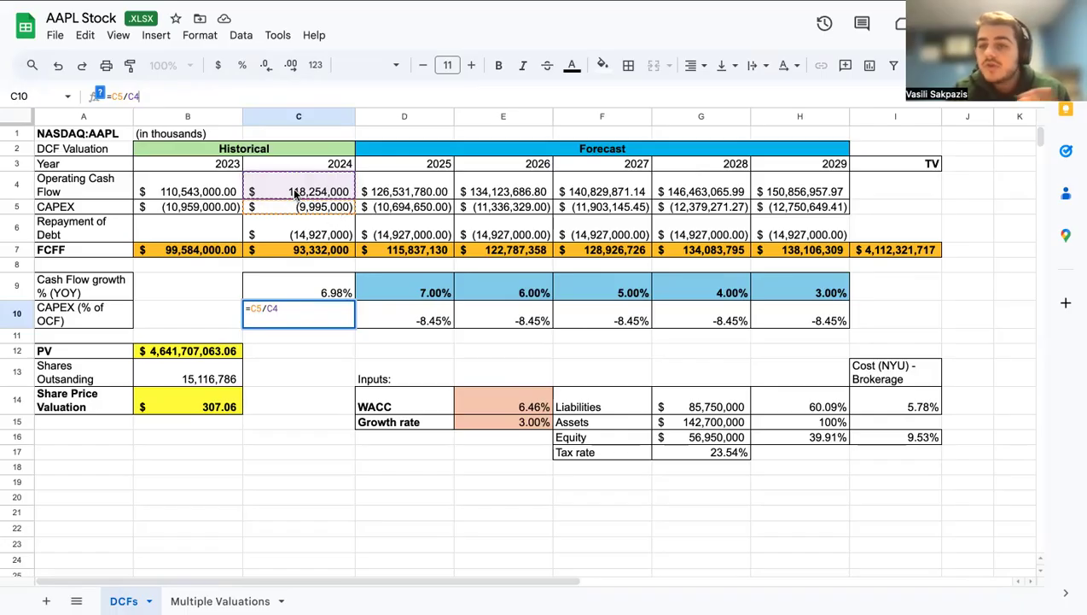
key(Return)
key(Down)
key(Up)
key(Up)
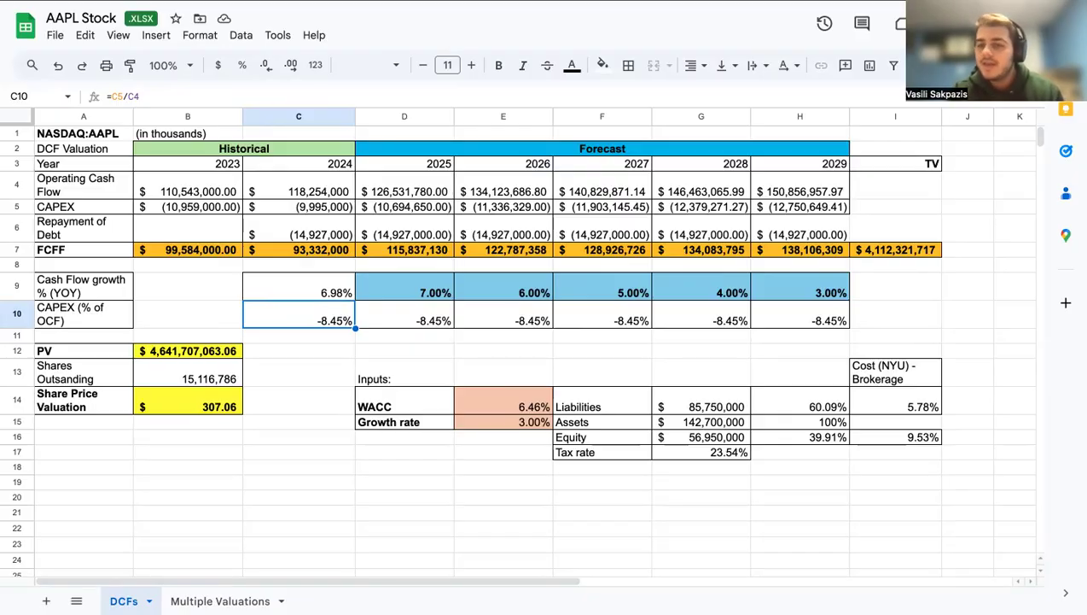
Review how the CAPEX percentage of operating cash flow is carried across the forecast years.
key(Right)
key(Right)
key(Right)
key(Right)
key(Right)
key(Right)
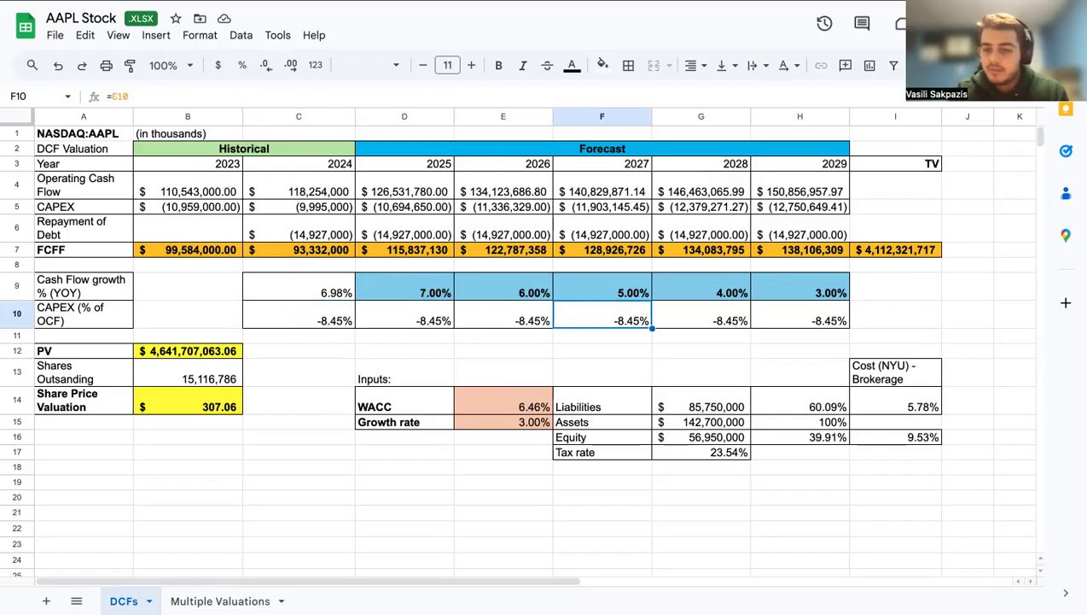
key(Left)
key(Left)
key(Left)
key(Left)
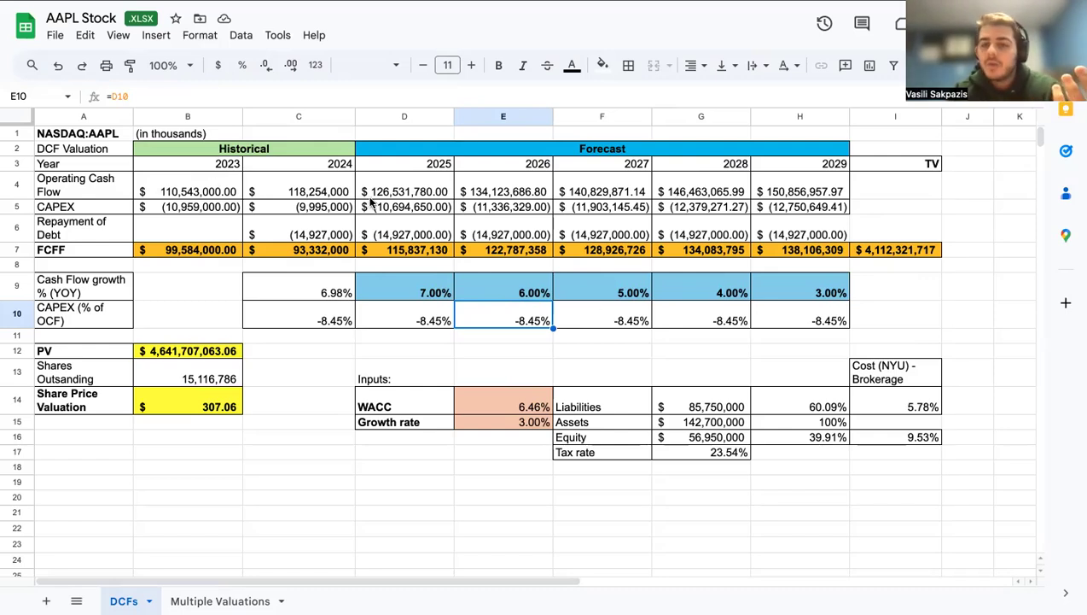
Review the operating cash flow formulas across the forecast years, starting and ending at 2025.
click(424, 186)
key(Right)
key(Right)
key(Right)
key(Right)
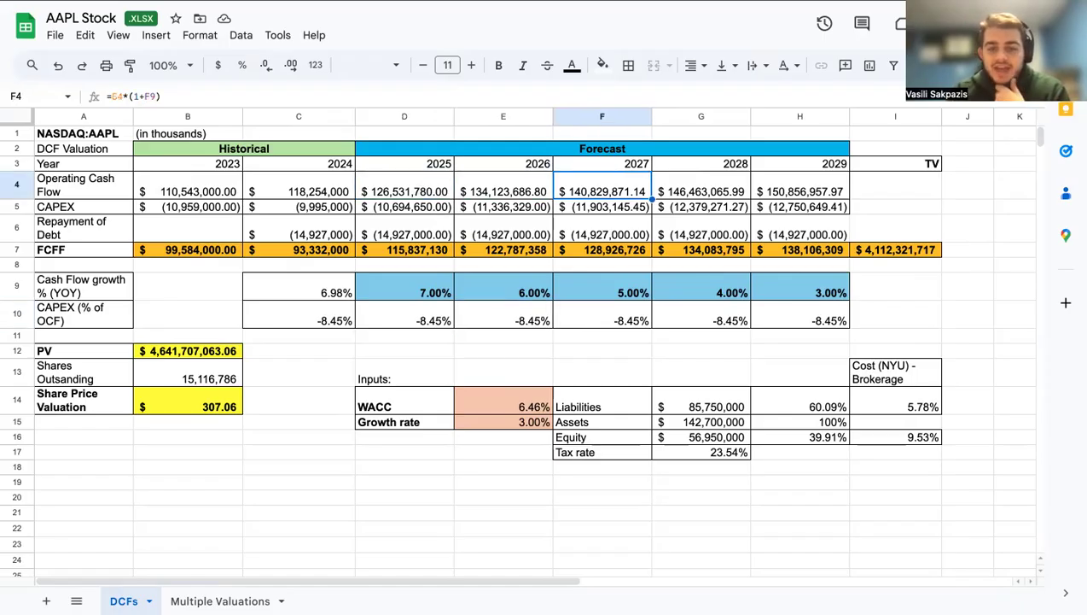
key(Left)
key(Left)
key(Left)
key(Left)
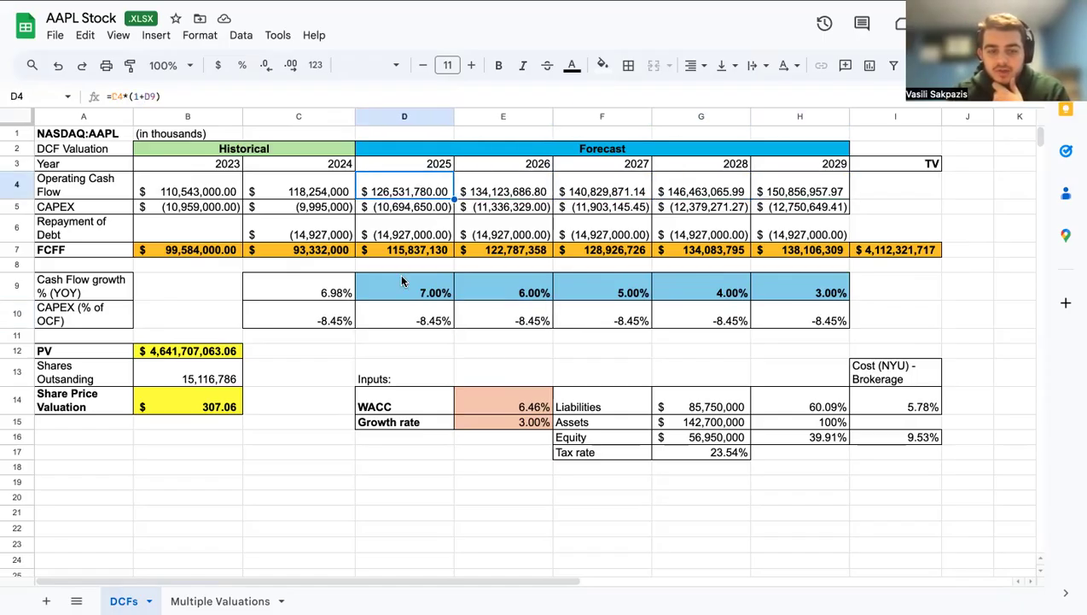
Inspect the 2025 CAPEX formula and the operating cash flow and percentage cells it references.
click(383, 210)
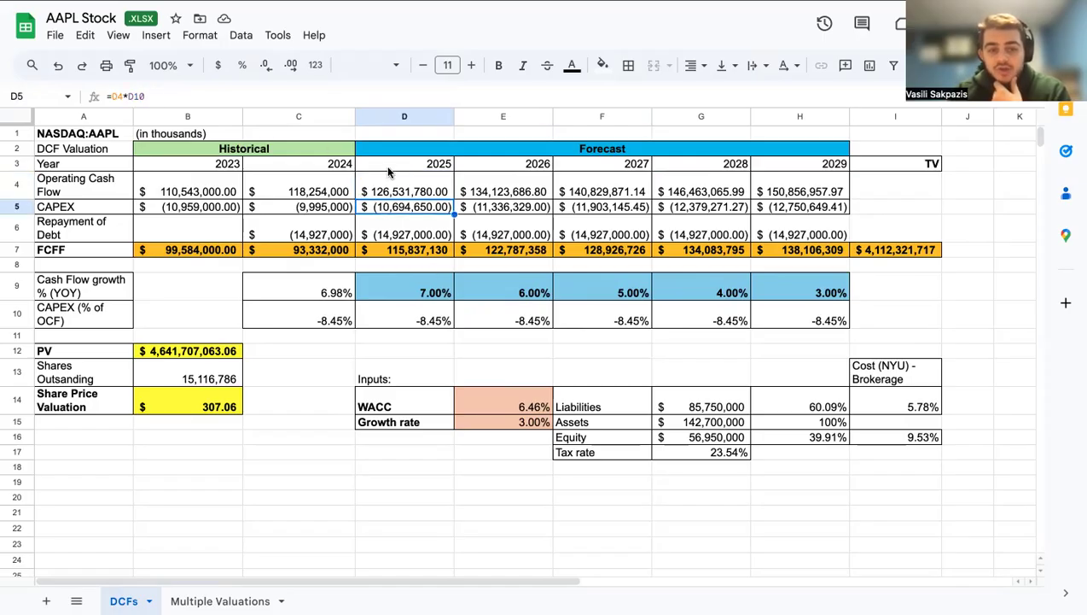
click(262, 96)
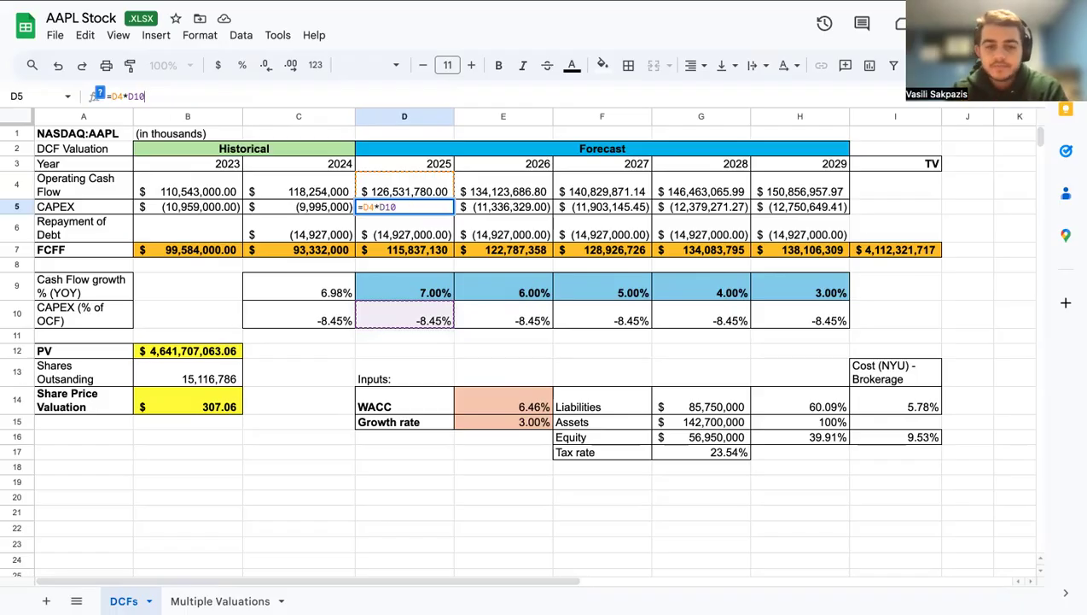
key(Return)
Check the FCFF formulas for each forecast year from 2025 through 2029.
click(404, 249)
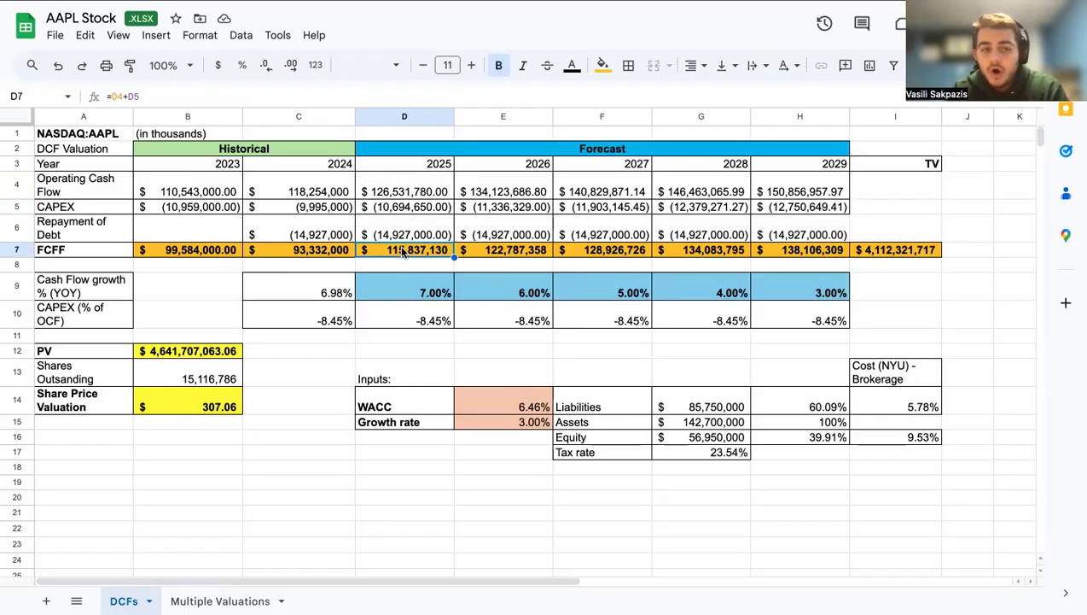
key(Right)
key(Right)
key(Right)
key(Right)
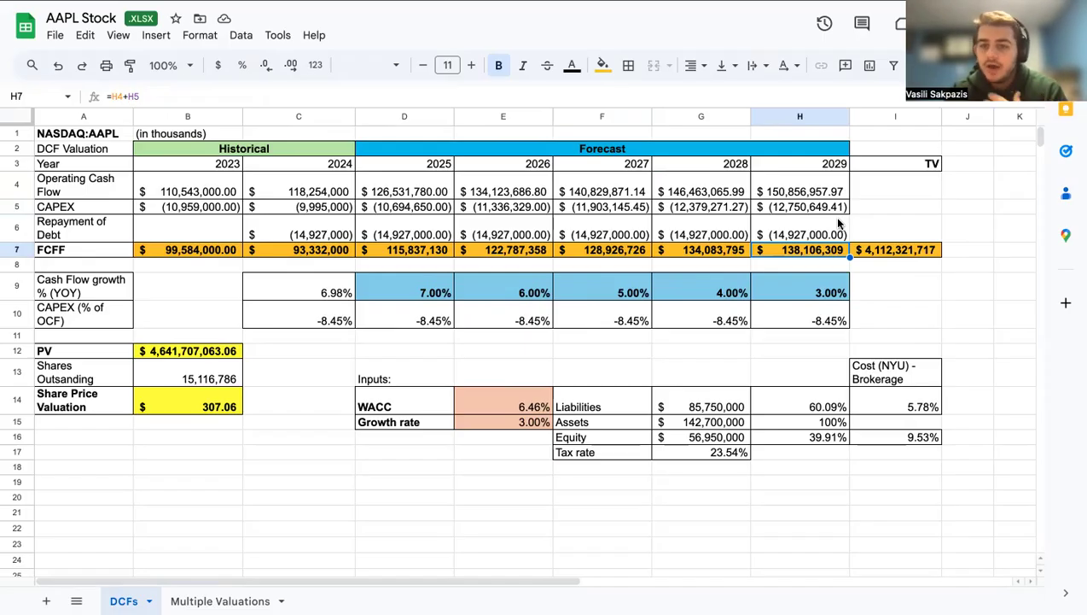
Inspect the 2029 cash flow growth rate and the terminal value formula with the cells it references.
click(802, 292)
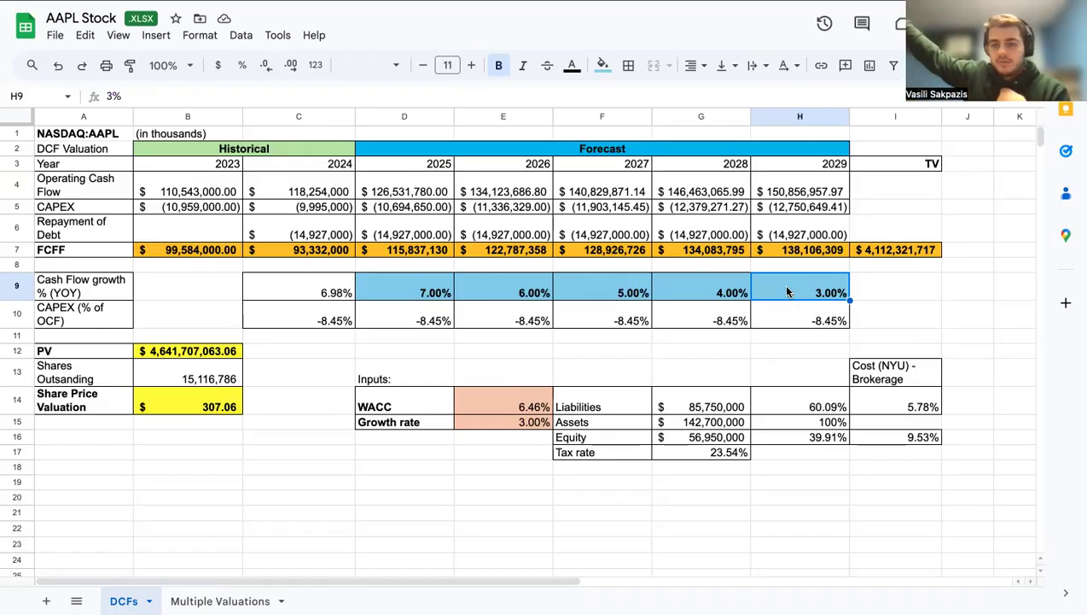
click(895, 249)
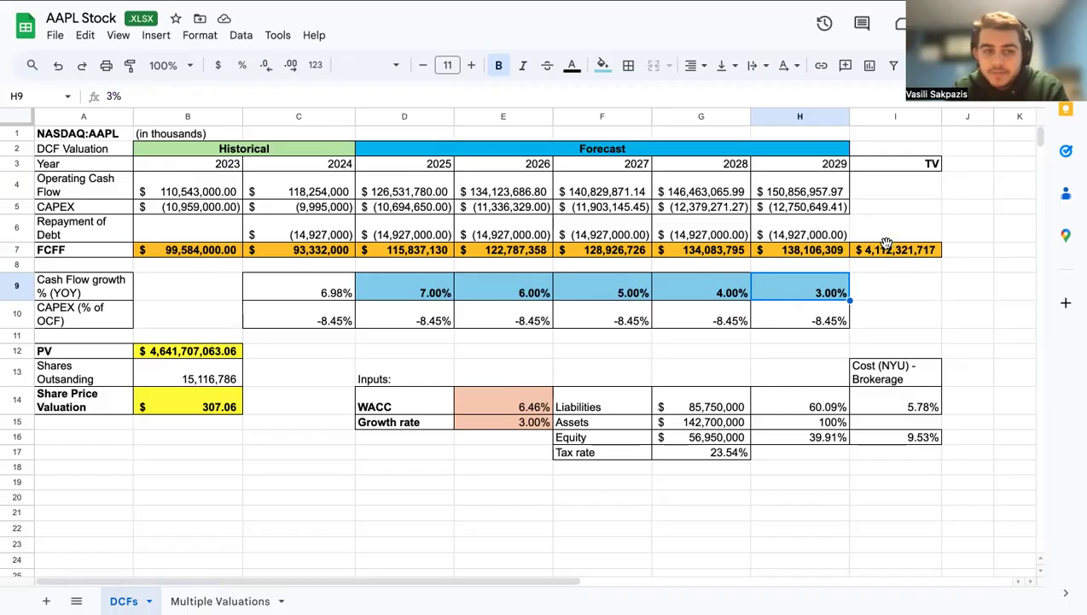
click(308, 89)
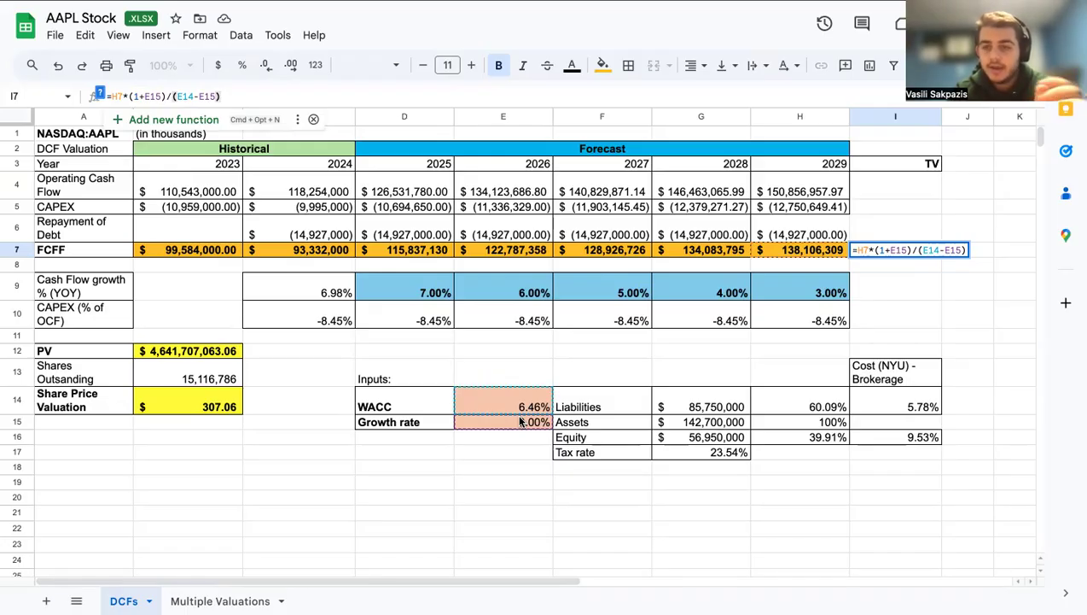
key(Return)
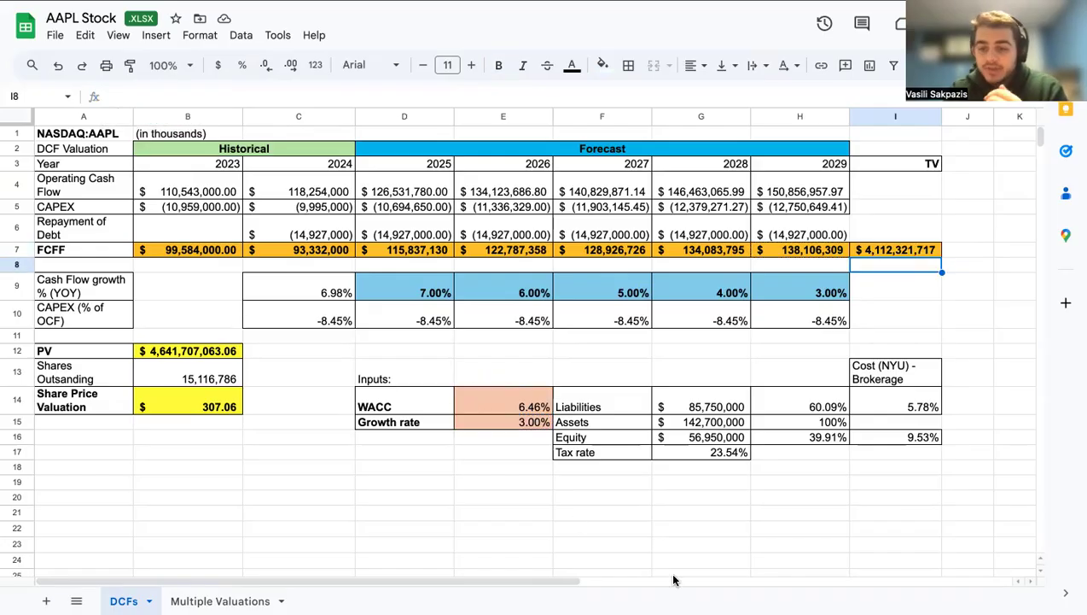
Check the growth rate and WACC inputs that feed the terminal value.
click(485, 422)
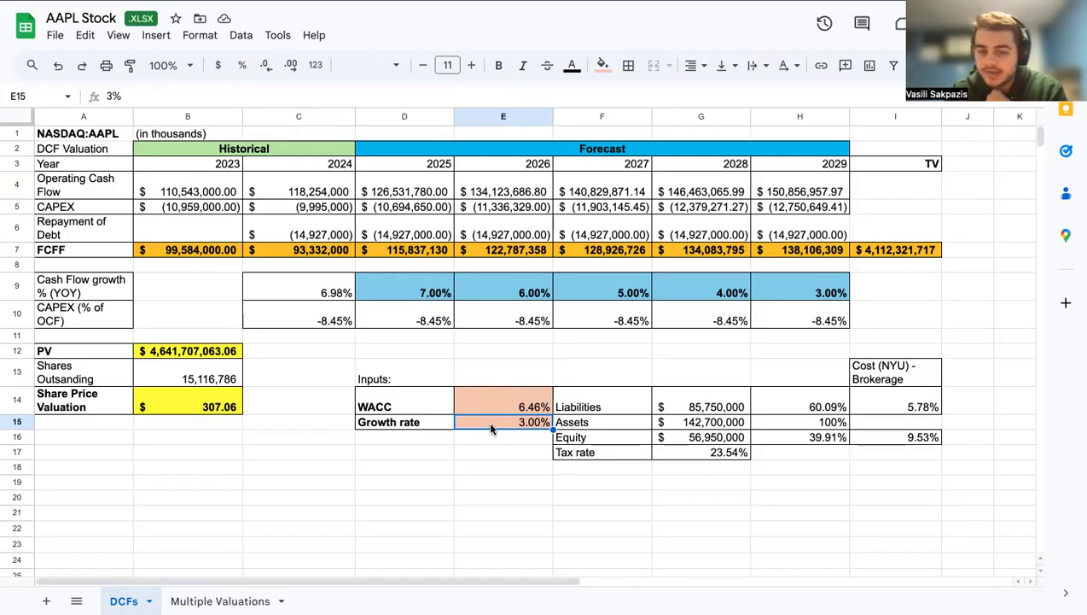
click(508, 404)
click(421, 403)
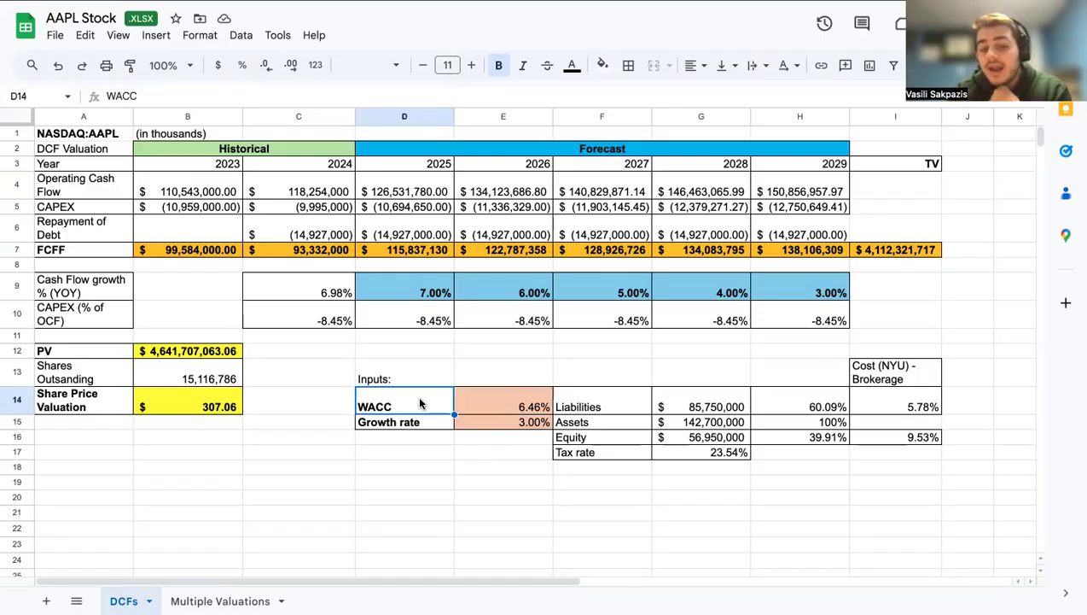
click(515, 403)
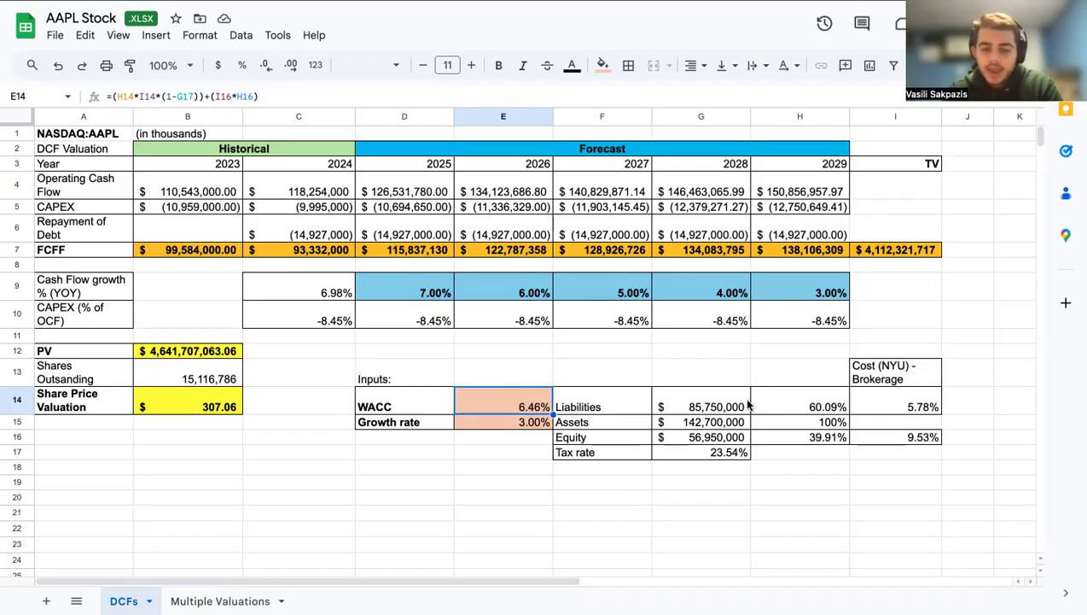
Review the liabilities, assets, equity and tax rate cells behind the WACC.
drag(717, 408, 721, 442)
click(718, 403)
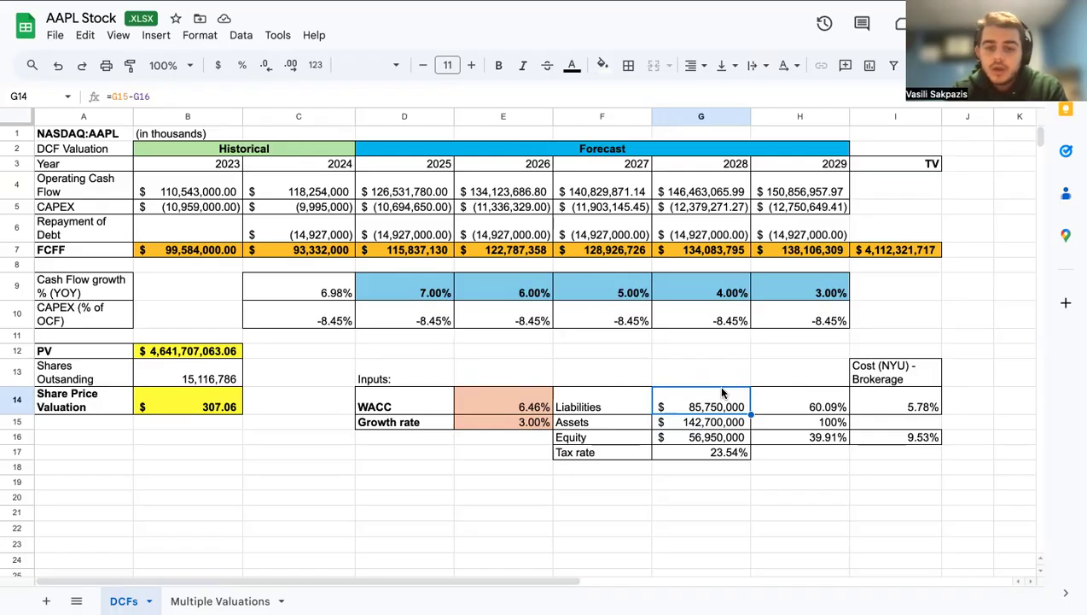
key(Down)
key(Down)
key(Up)
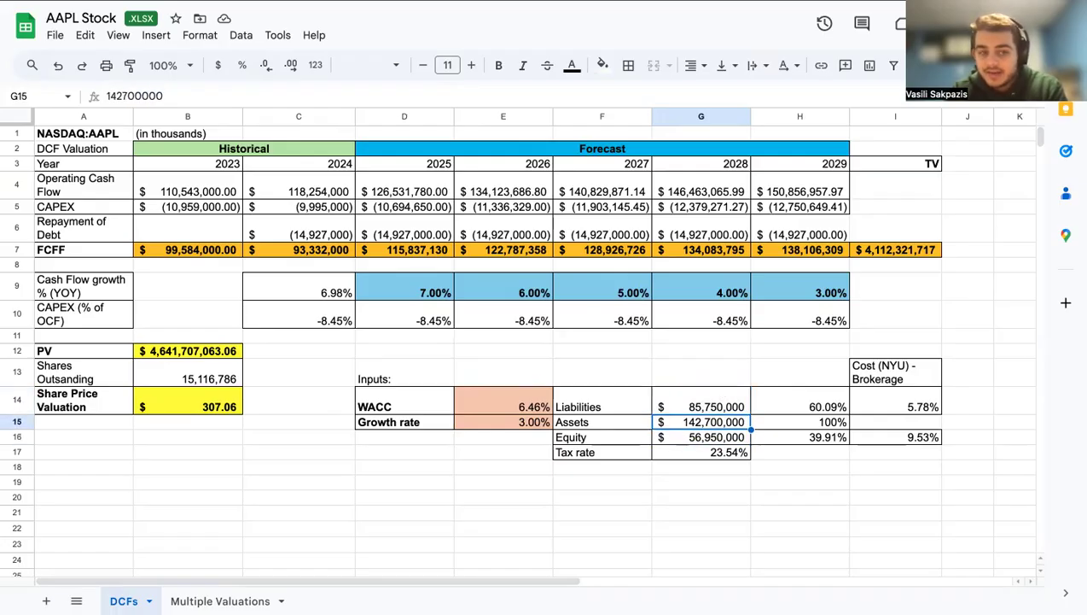
key(Down)
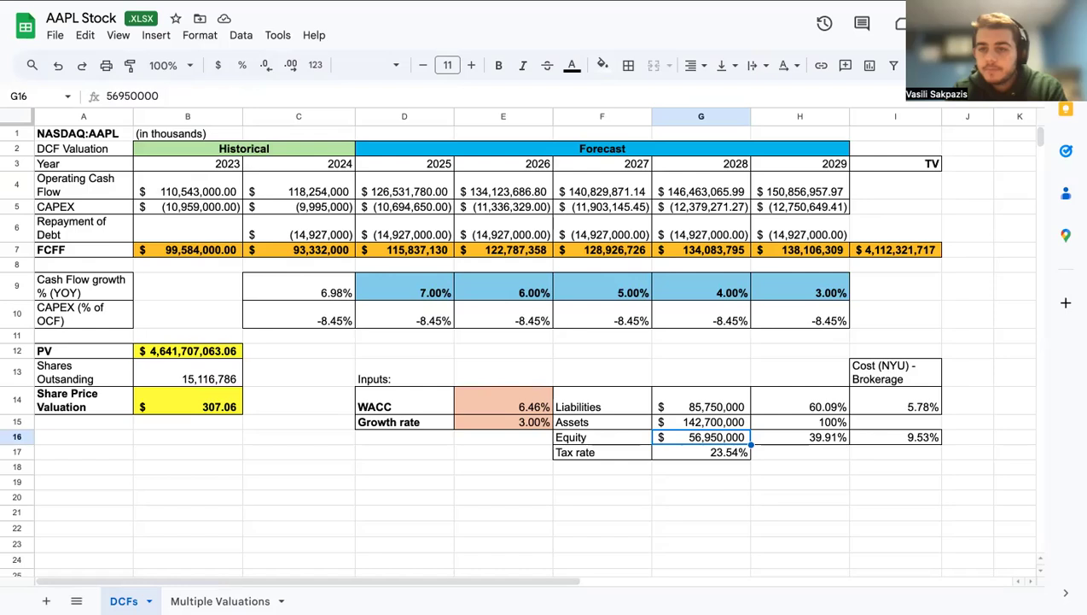
key(Down)
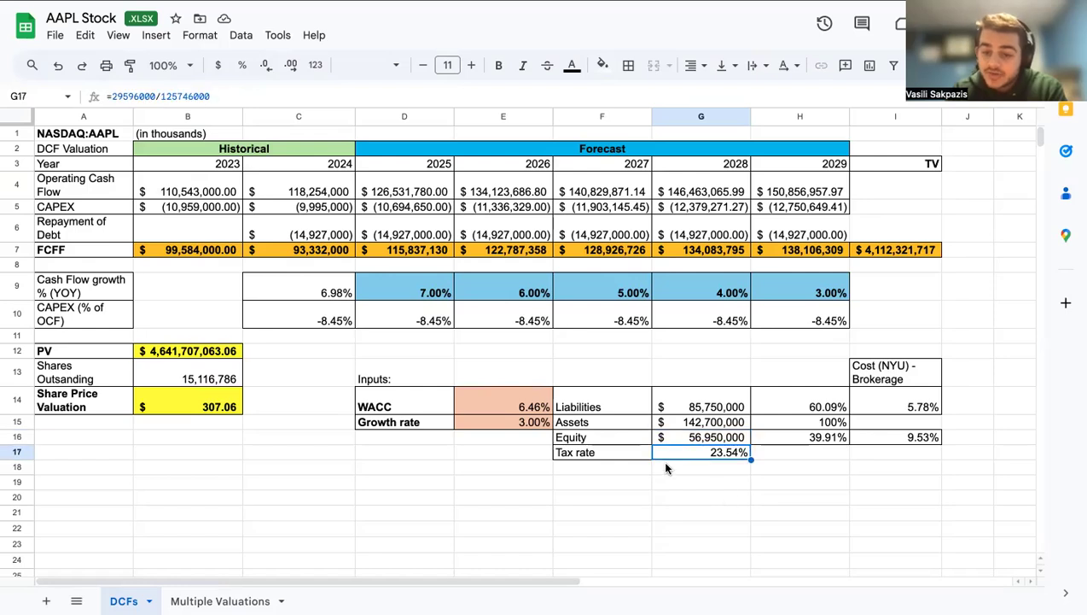
Switch to Yahoo Finance to consult Apple's balance sheet, and return to the liabilities, assets and equity amounts in the spreadsheet.
click(239, 2)
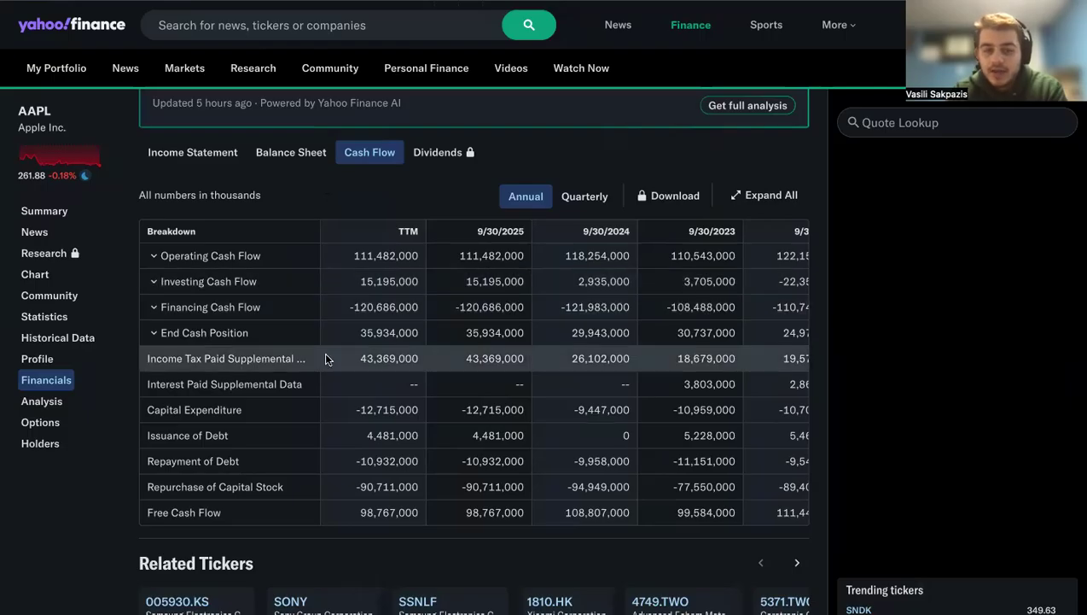
click(273, 154)
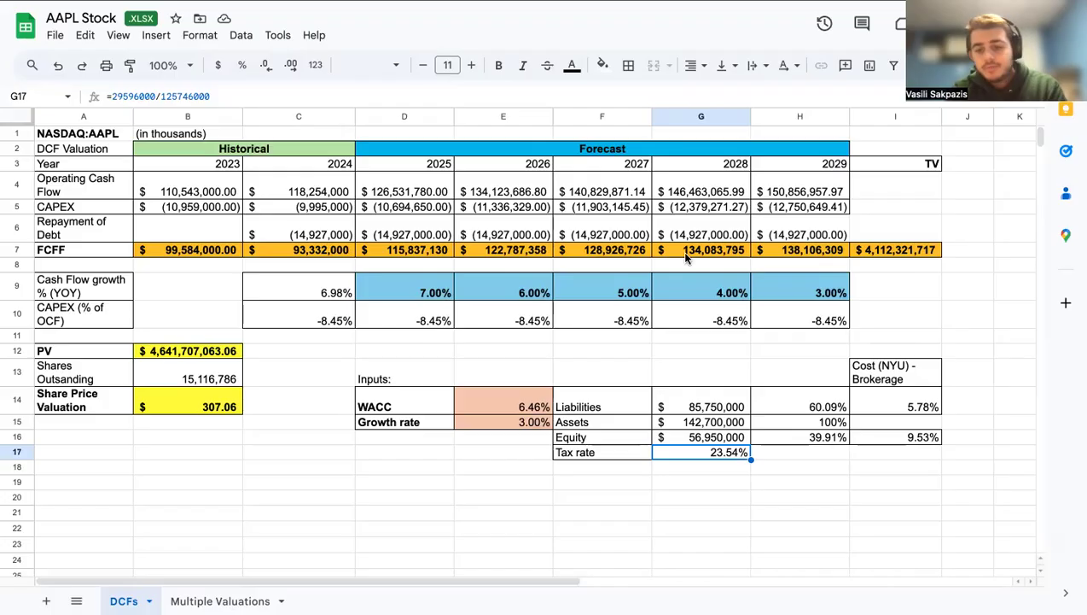
click(810, 393)
drag(717, 399, 716, 437)
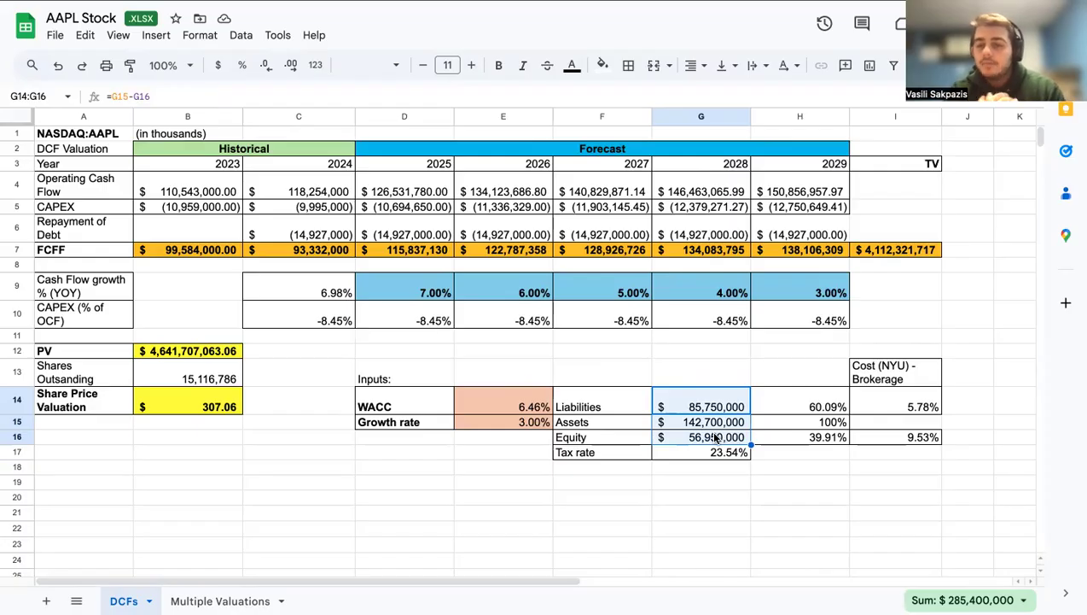
Examine how liabilities and their share of assets are calculated, along with the equity and tax rate inputs for the WACC.
click(529, 404)
click(626, 402)
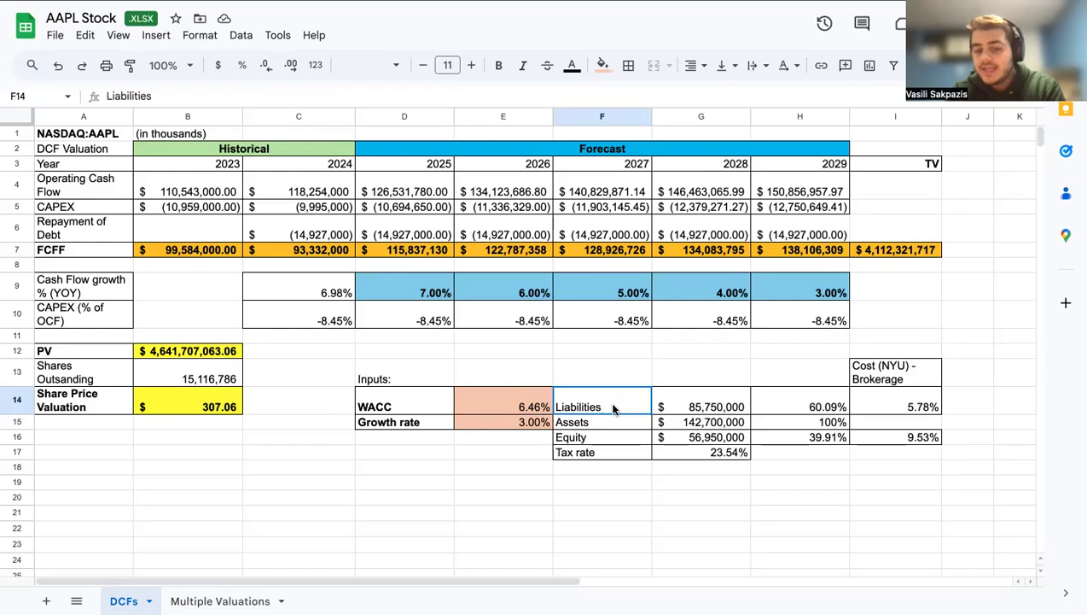
shift+click(769, 443)
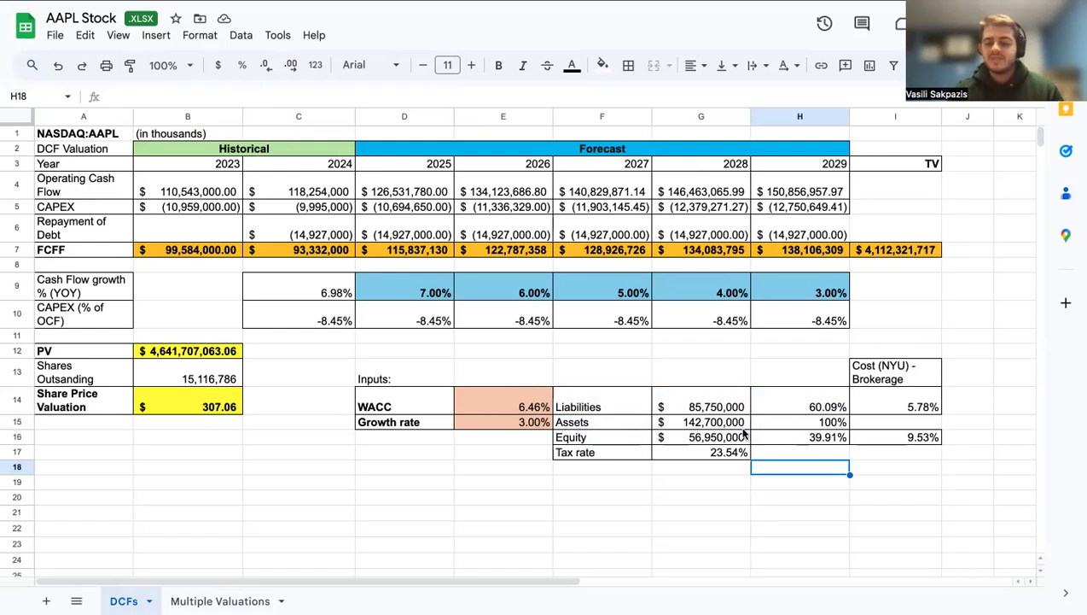
click(799, 466)
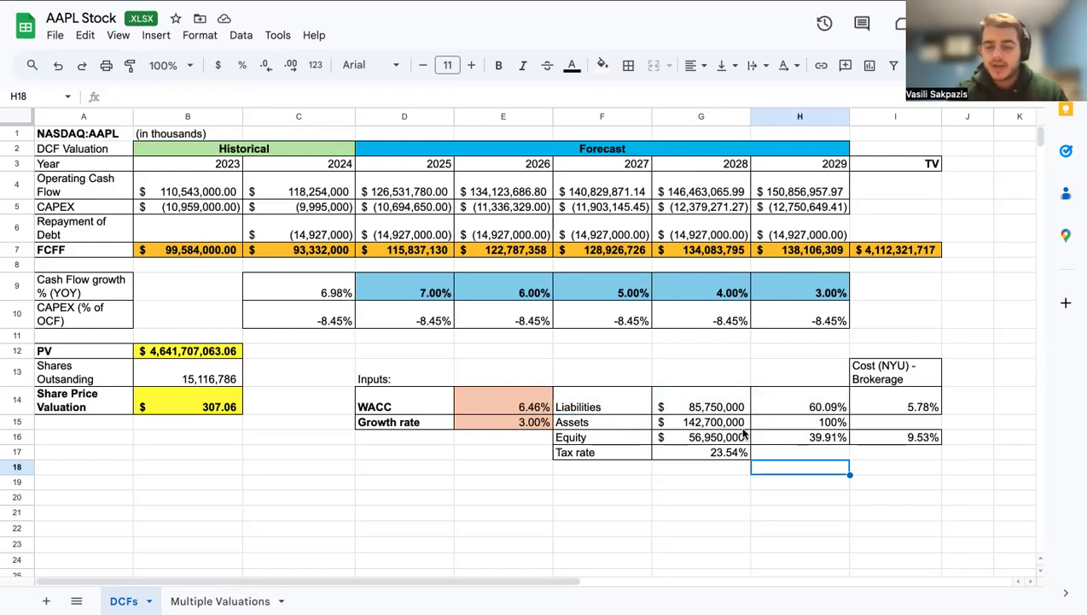
click(727, 404)
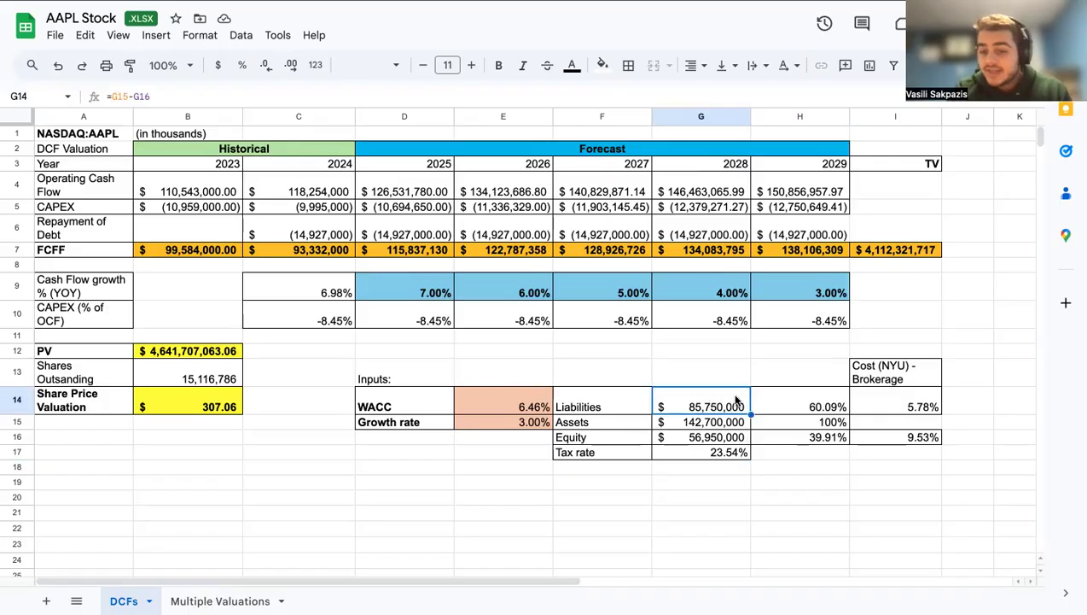
click(772, 404)
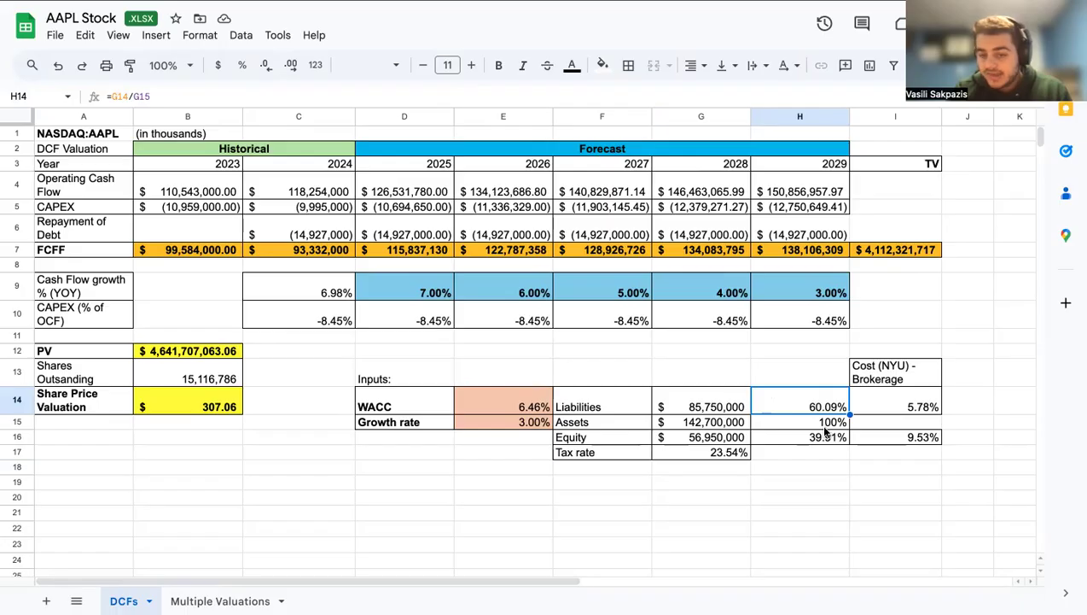
click(717, 438)
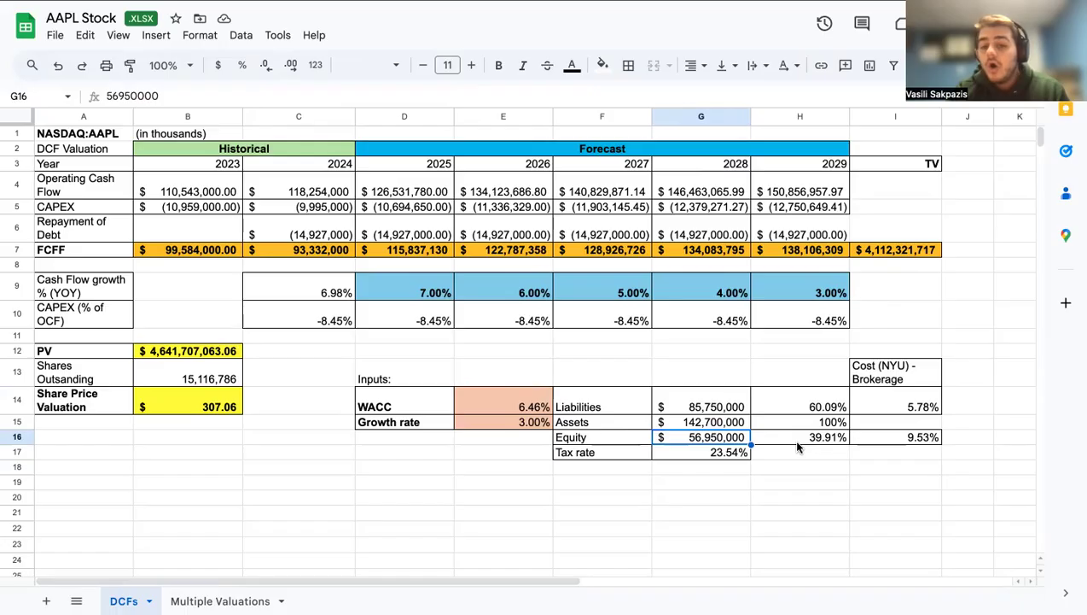
click(716, 454)
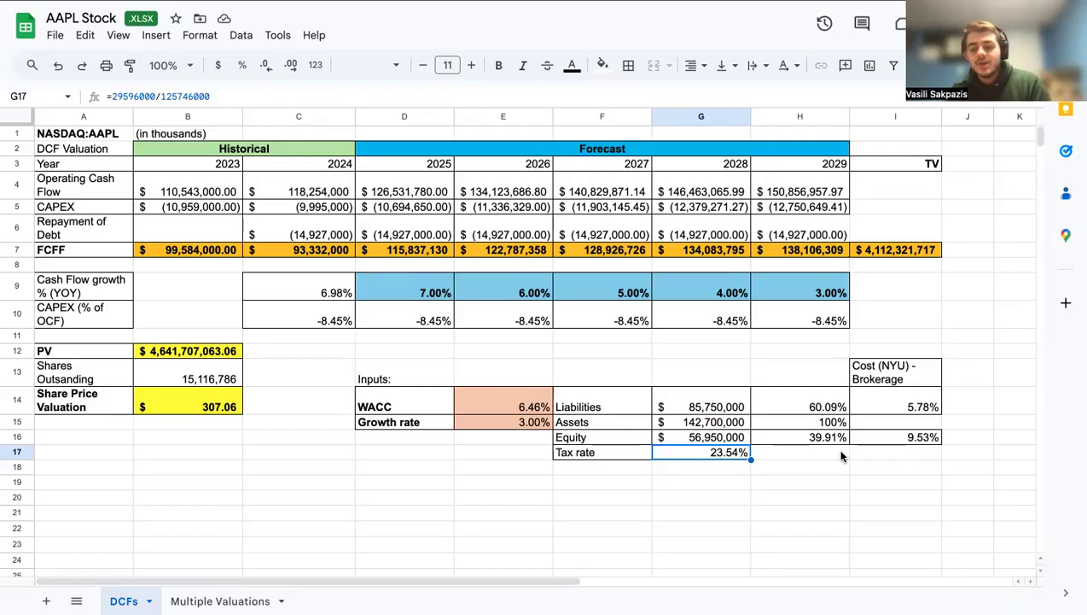
Compare the cost percentages entered for liabilities and equity under Cost (NYU) - Brokerage.
click(907, 409)
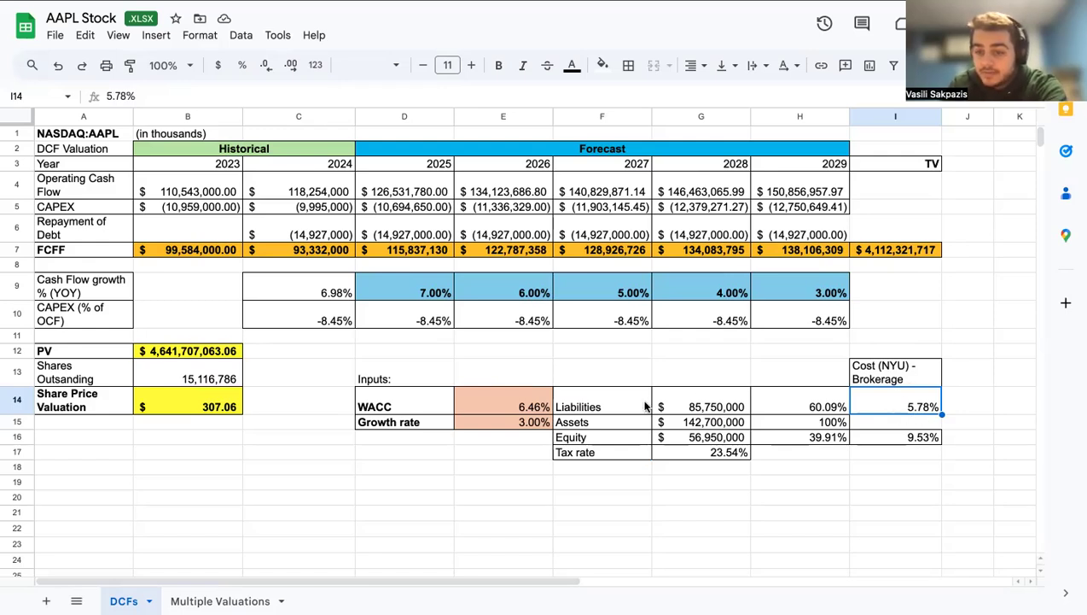
click(900, 437)
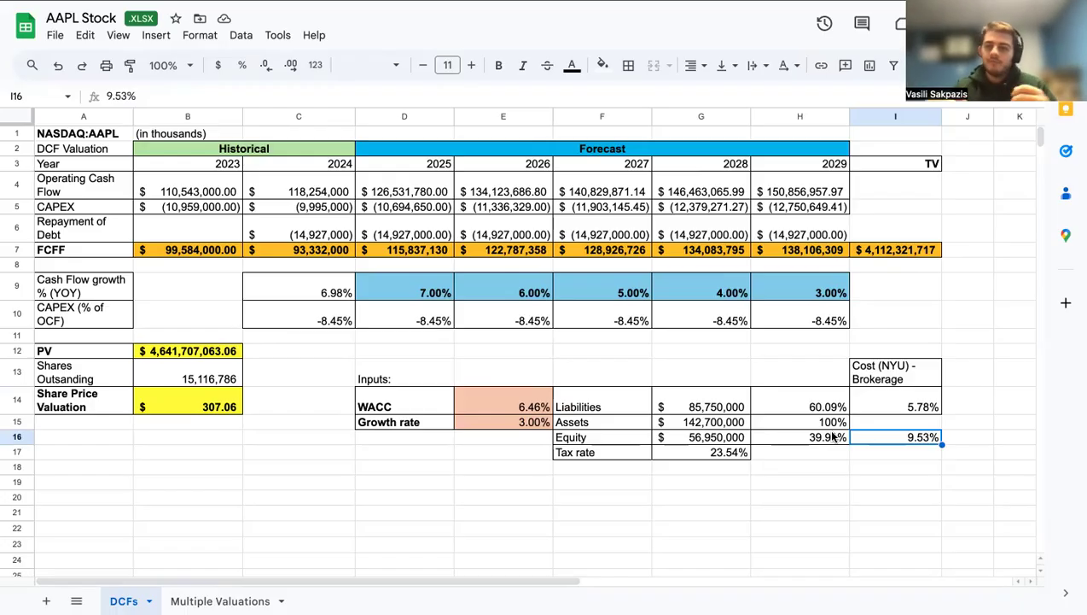
click(891, 399)
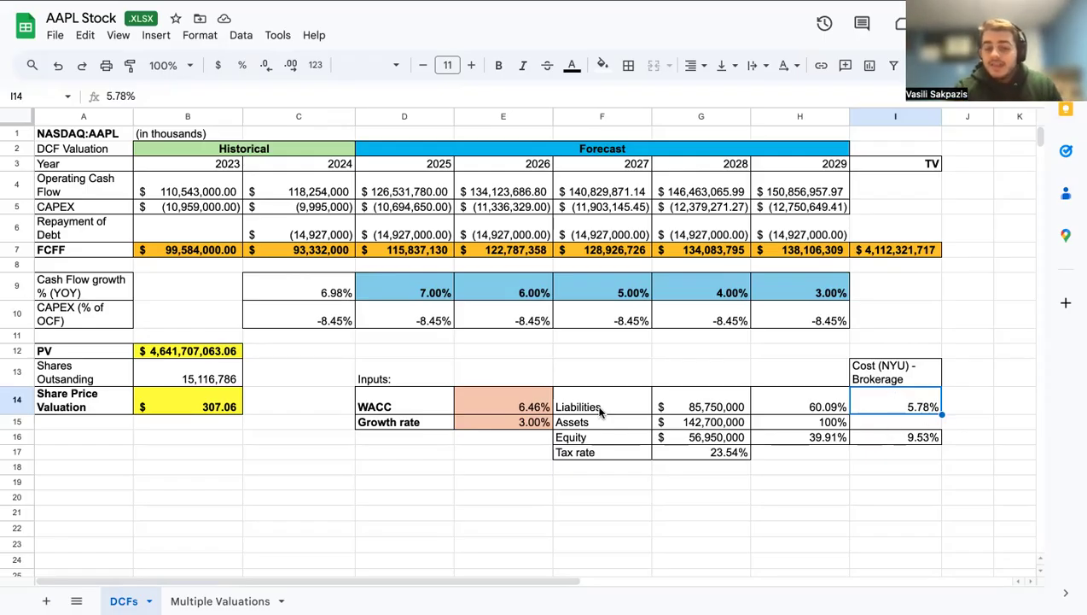
Inspect the WACC formula and the weight, cost and tax rate cells it references.
click(538, 404)
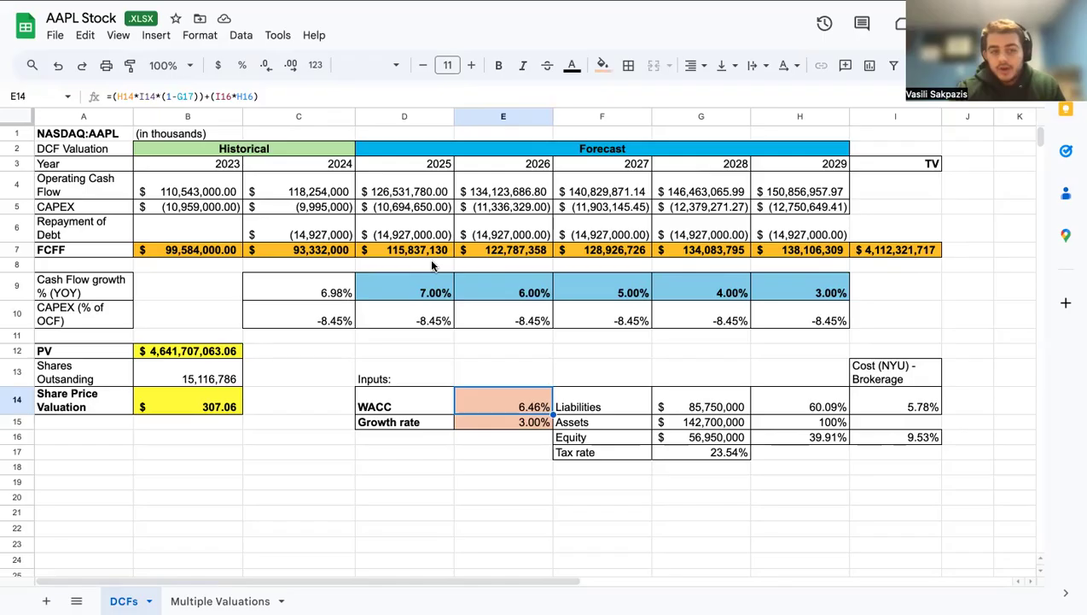
click(277, 93)
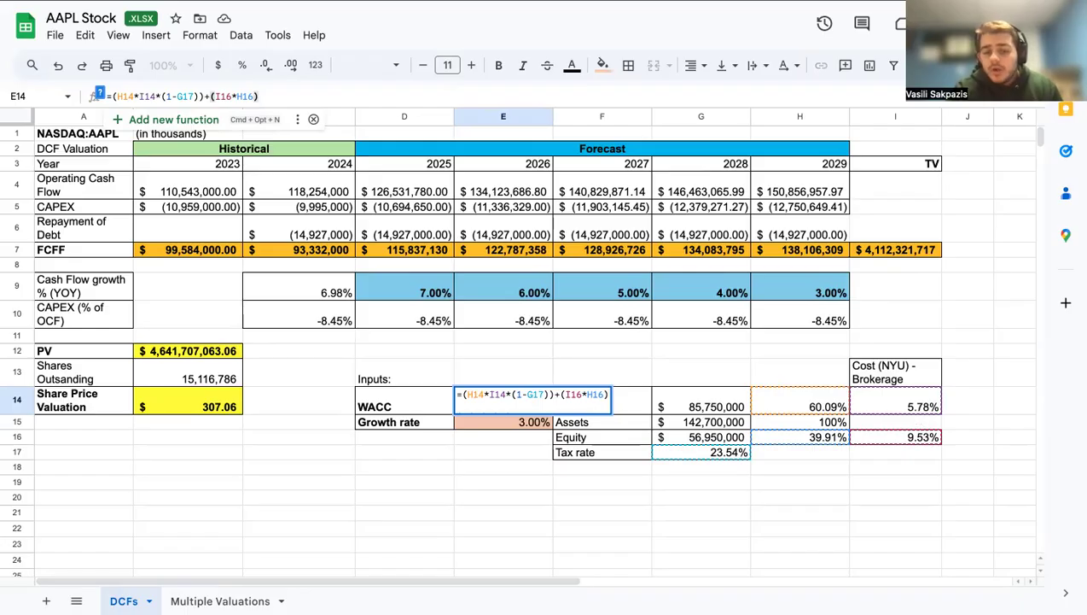
key(Return)
click(529, 408)
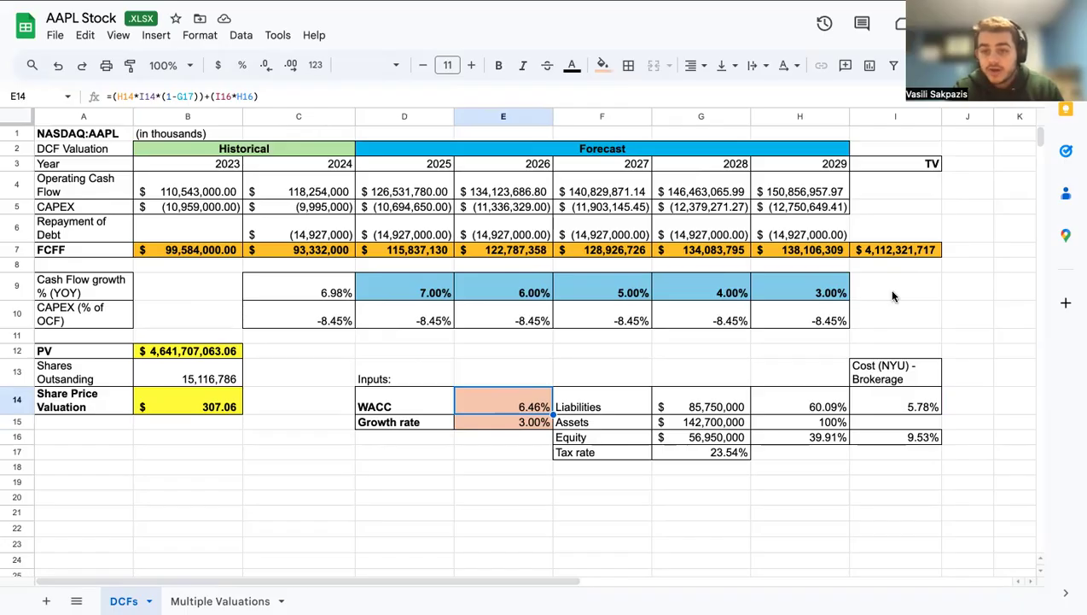
Recheck the terminal value formula and its references to the 2029 FCFF, WACC and growth rate.
click(892, 251)
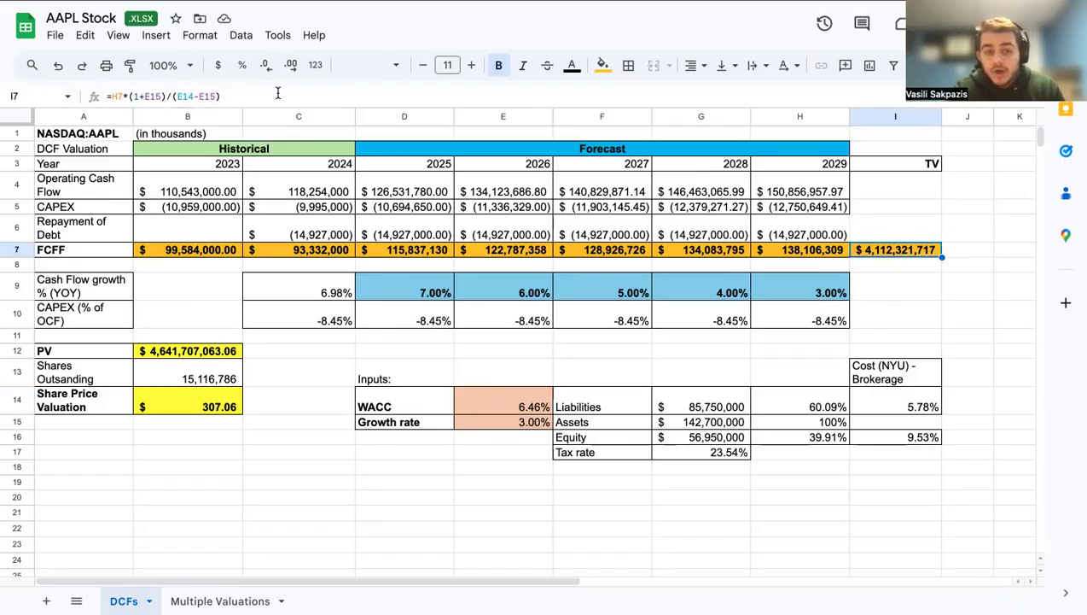
click(277, 92)
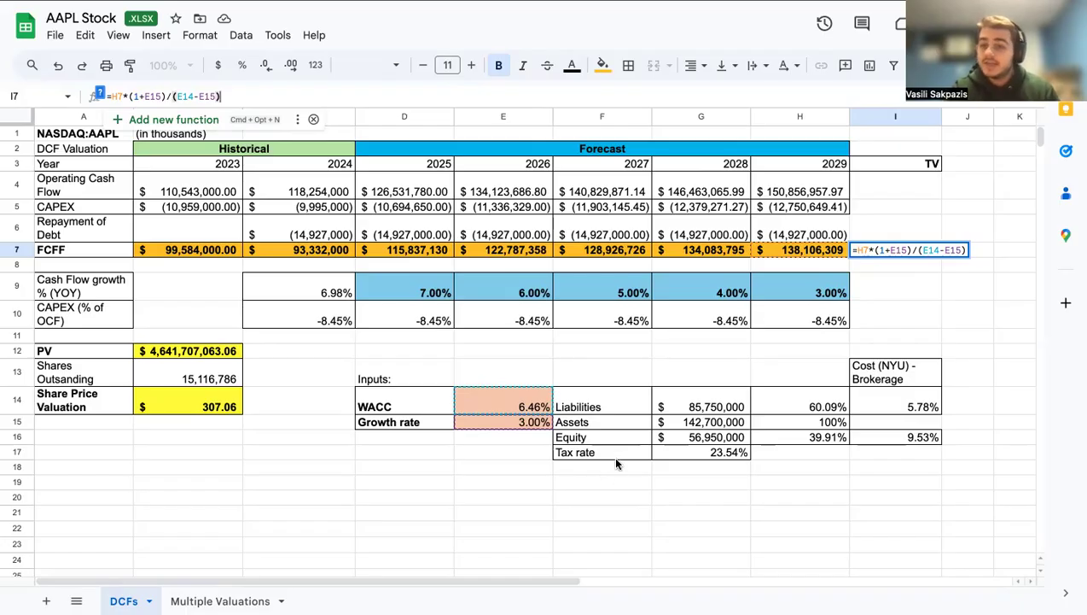
key(Return)
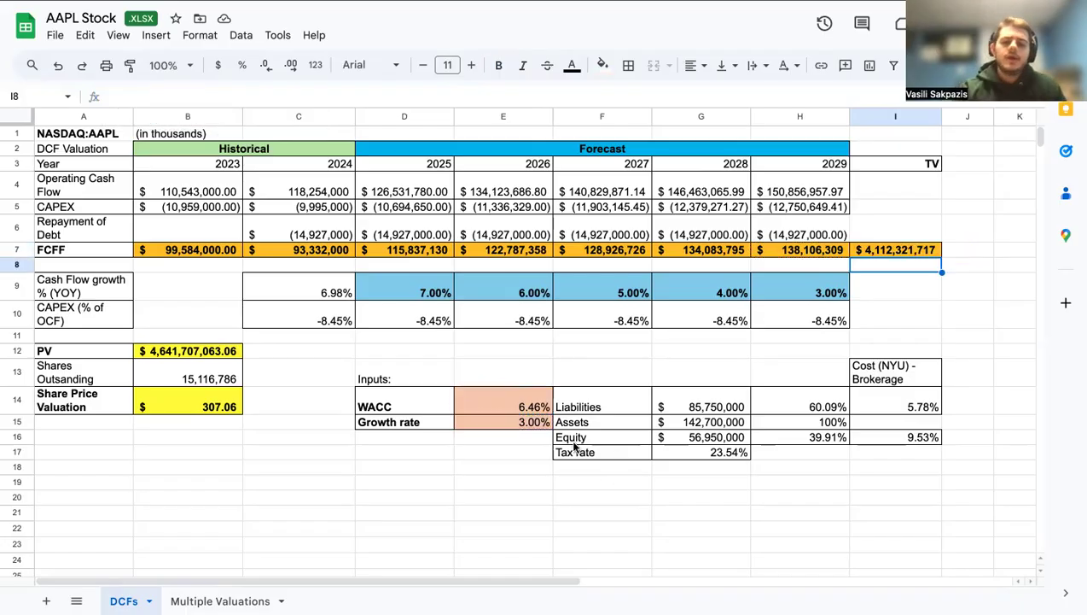
Compare the terminal growth rate input with the 2029 cash flow growth and the terminal value that uses it.
click(516, 408)
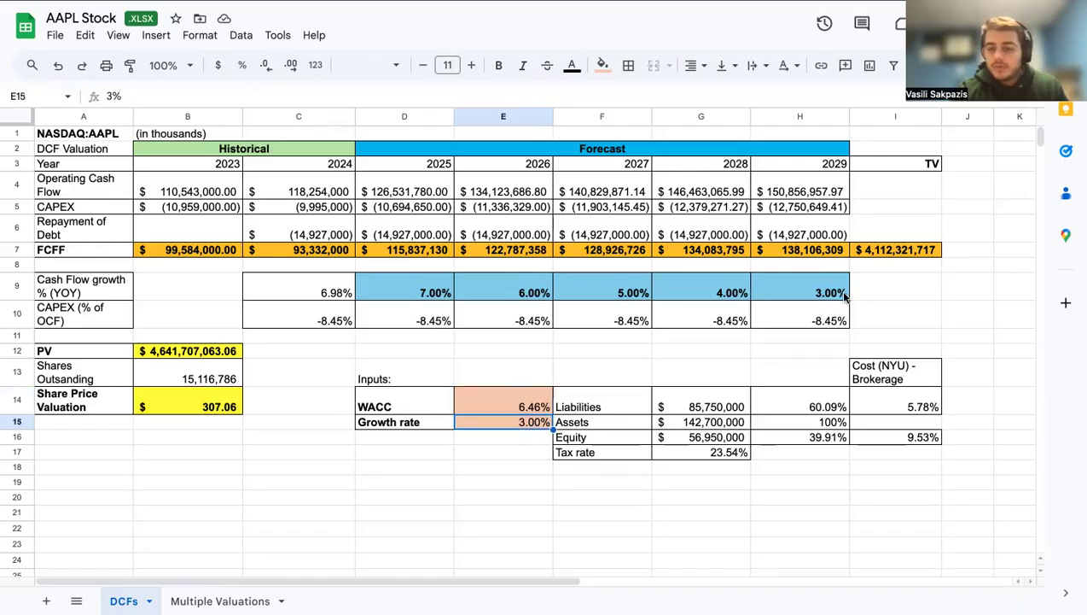
click(876, 249)
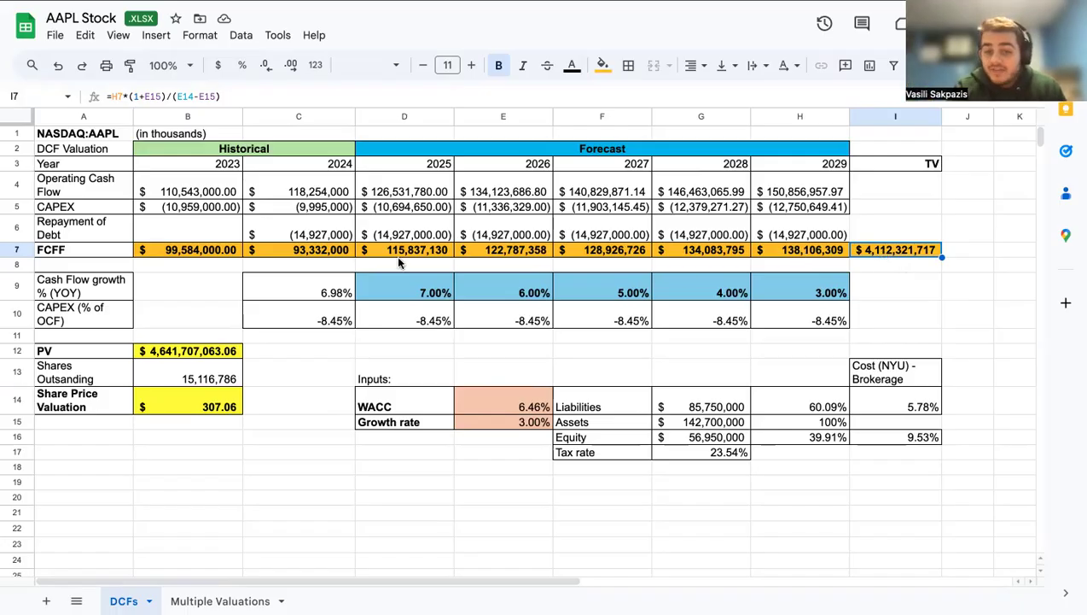
click(814, 298)
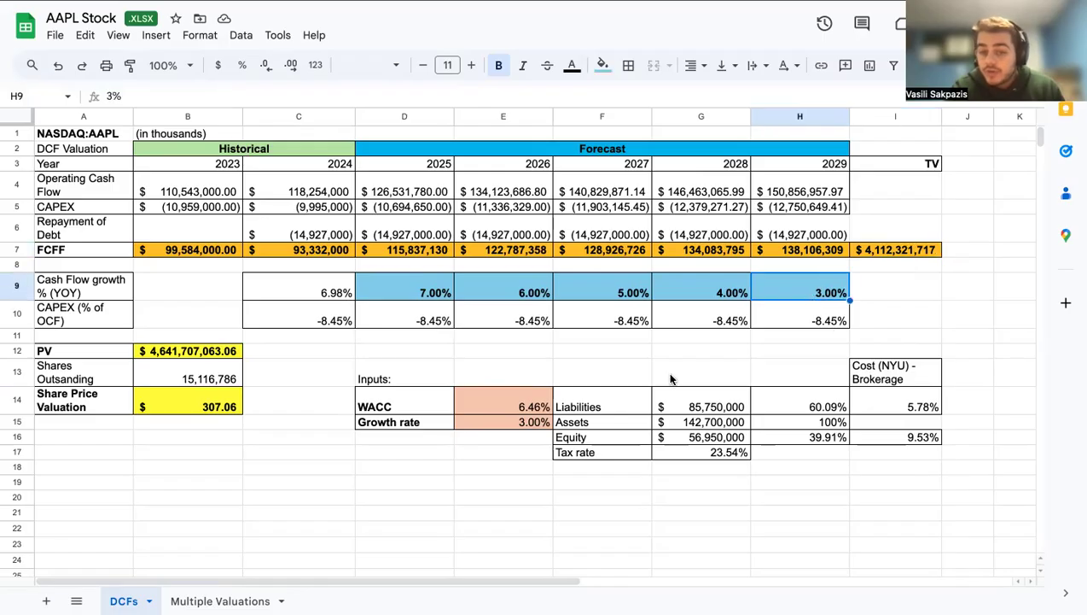
click(525, 425)
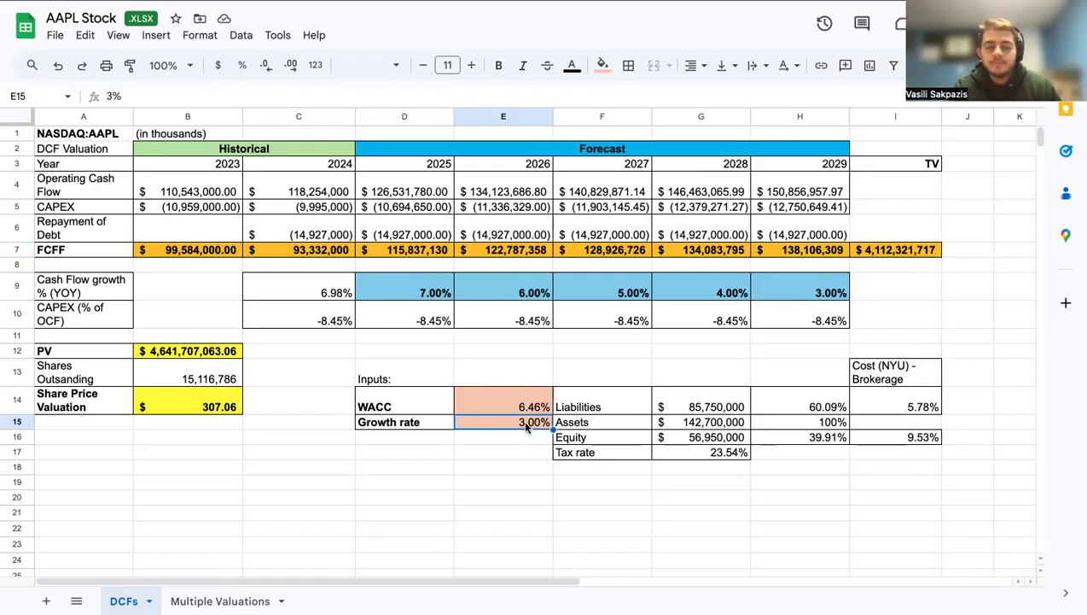
Inspect the PV formula and the WACC, forecast FCFF and terminal value cells it references.
click(196, 354)
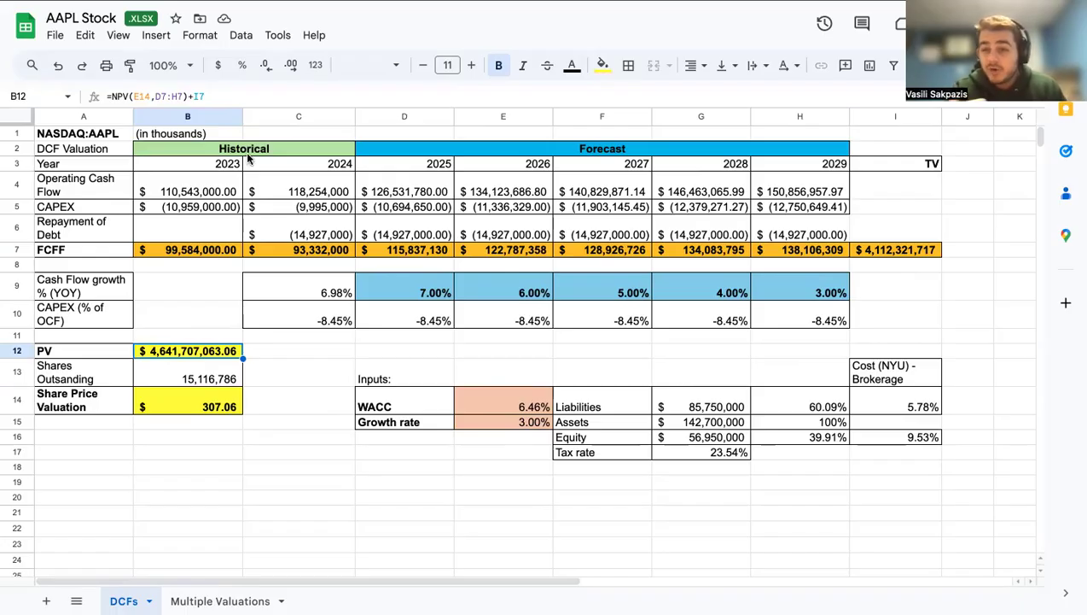
click(252, 97)
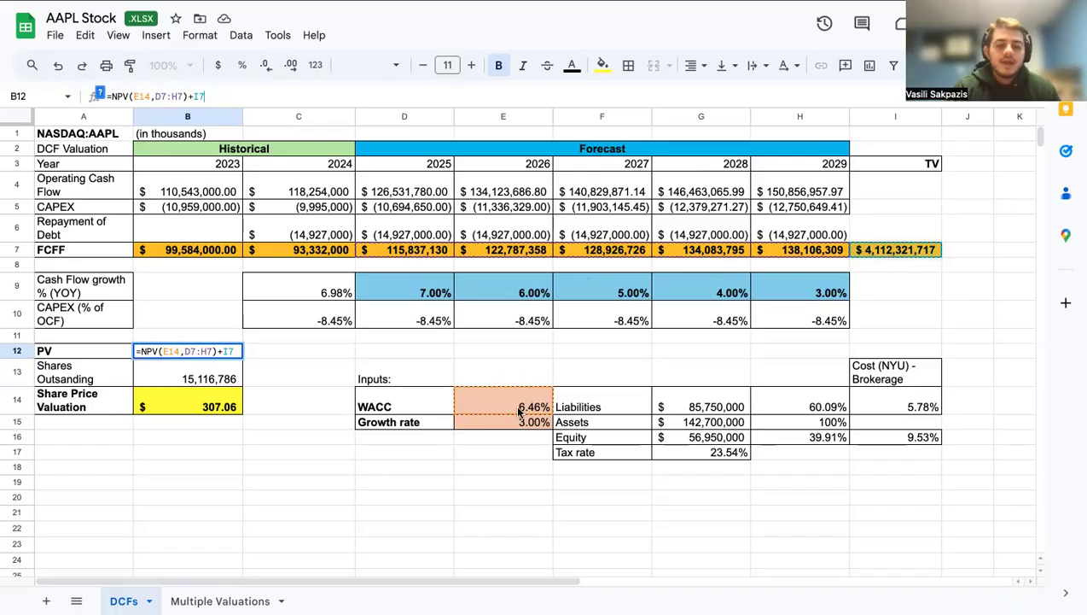
key(Return)
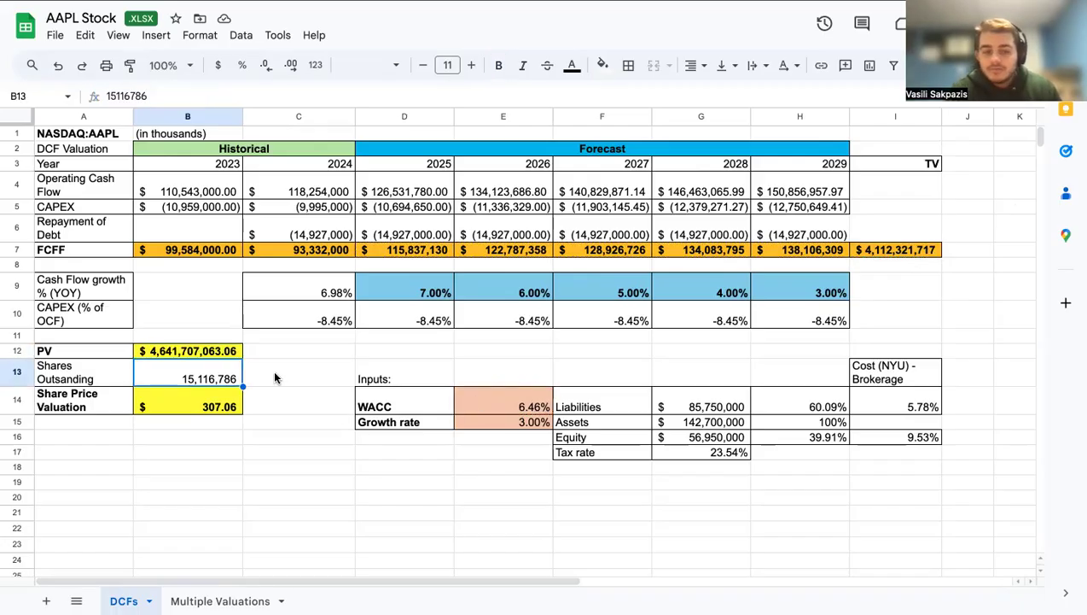
Review the PV and shares outstanding, and check the formula that divides them into the share price valuation.
click(199, 354)
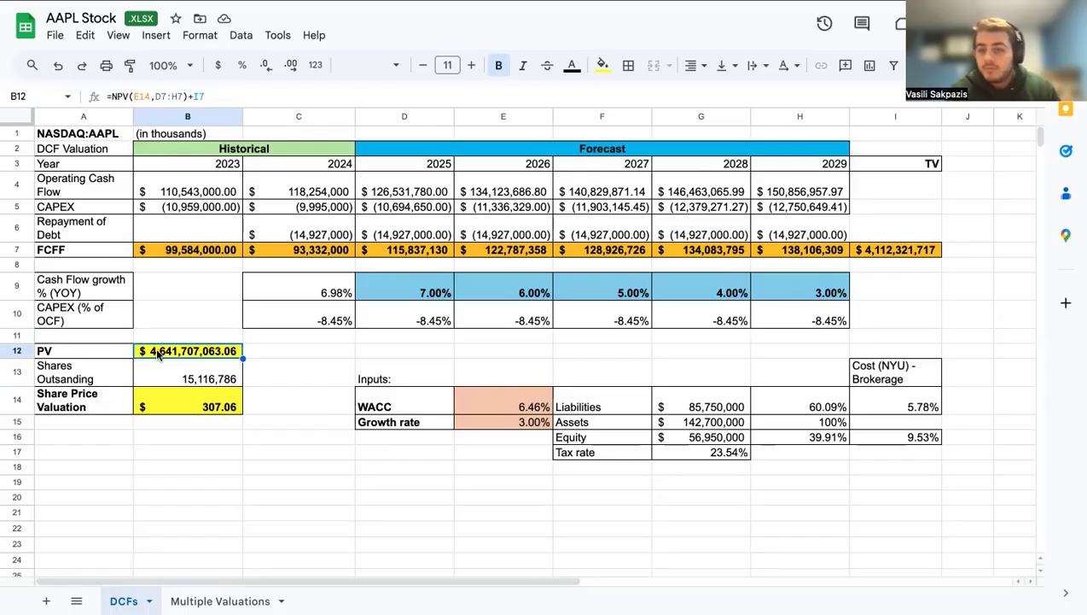
click(198, 382)
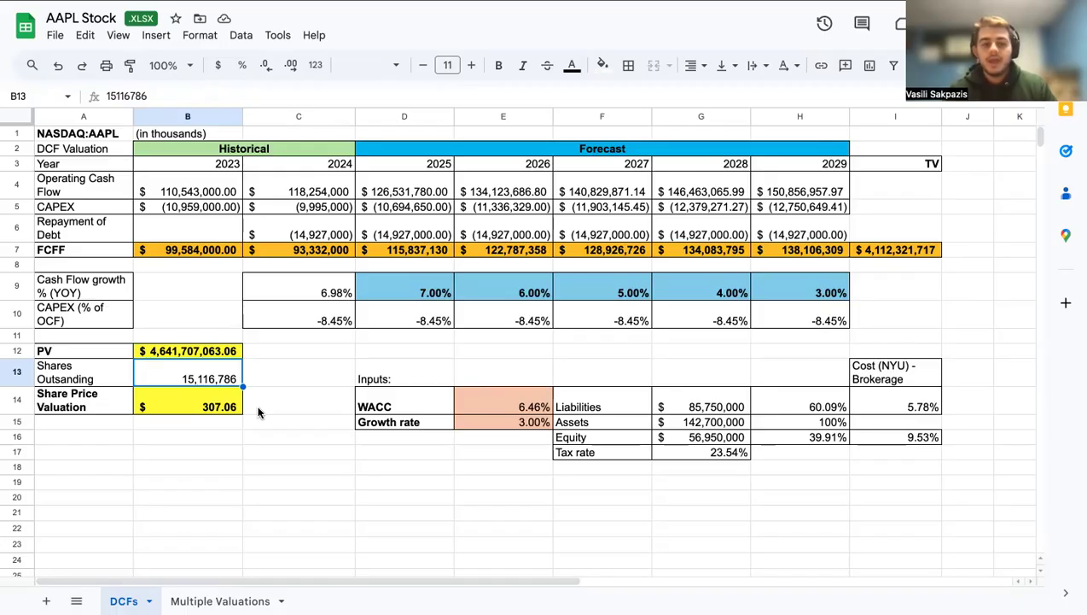
click(194, 353)
click(196, 376)
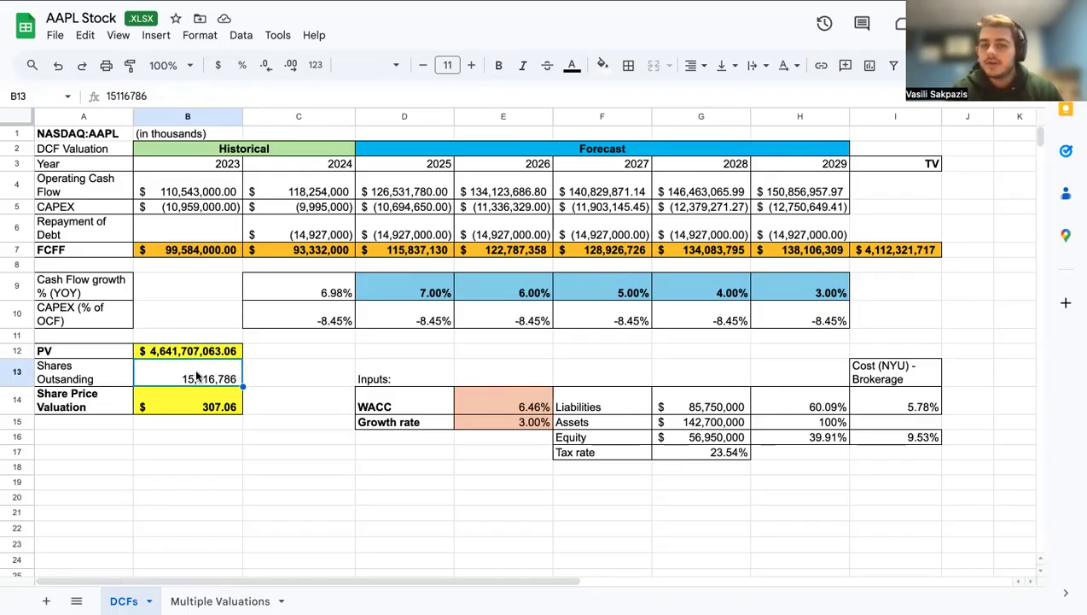
click(211, 408)
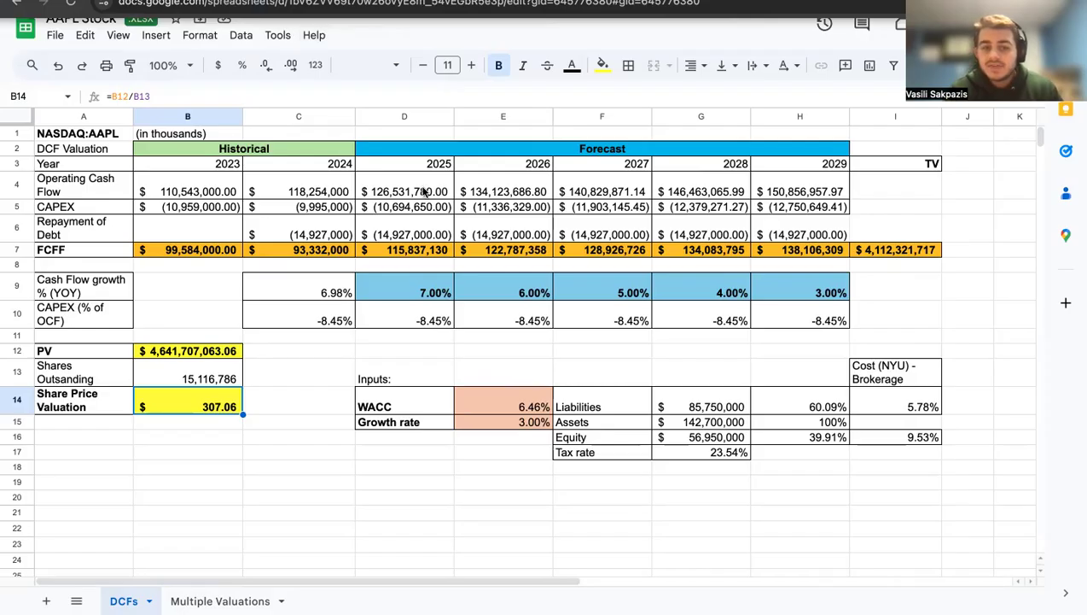
Check the 2025 operating cash flow formula and open Apple's annual cash flow statement on Yahoo Finance.
click(419, 189)
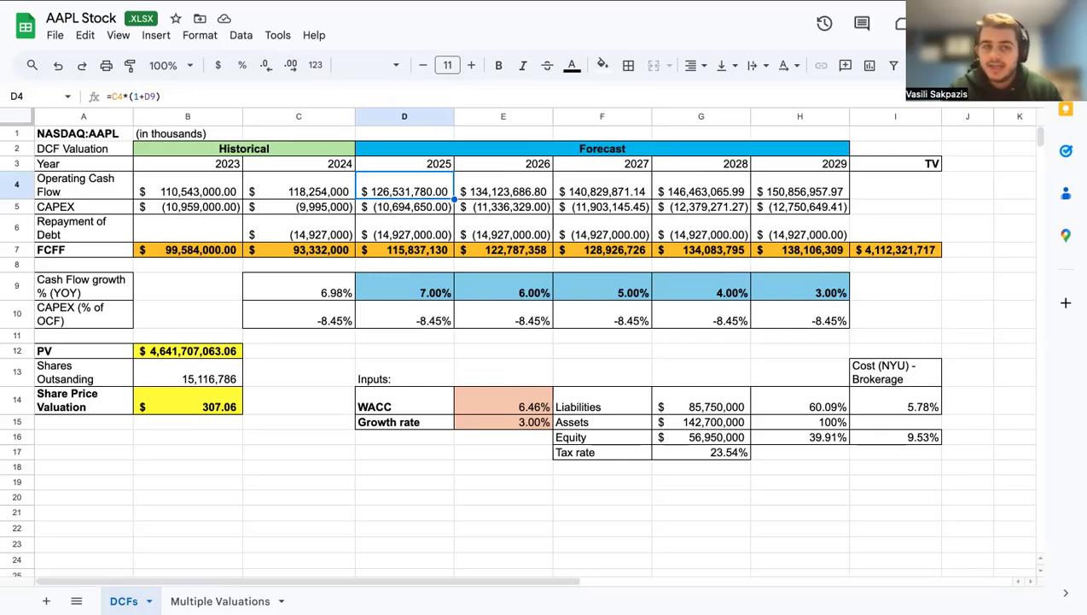
key(ctrl+Tab)
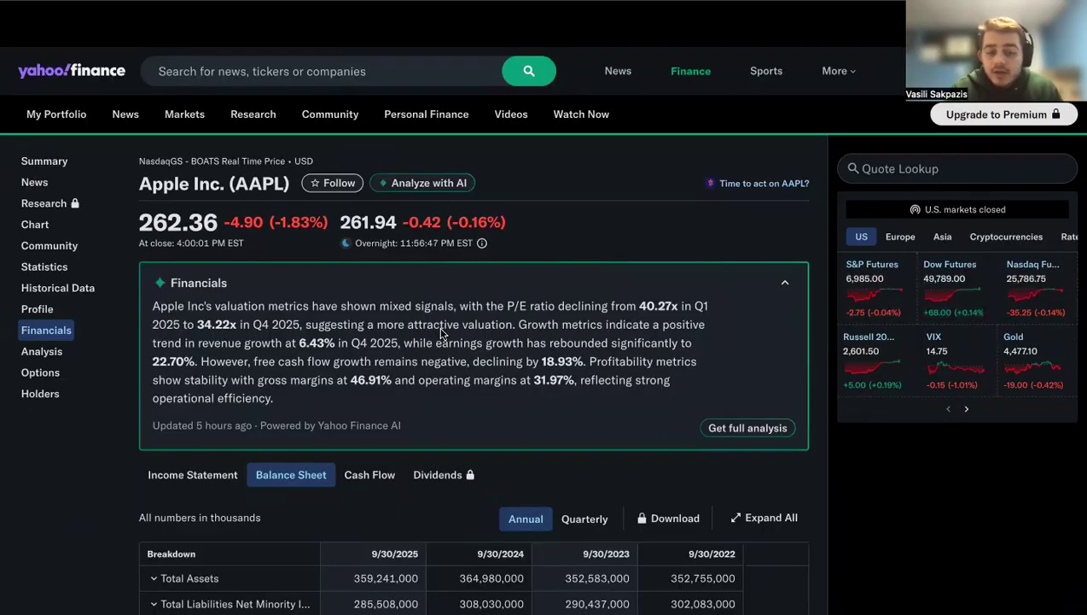
scroll(341, 247, down, 3)
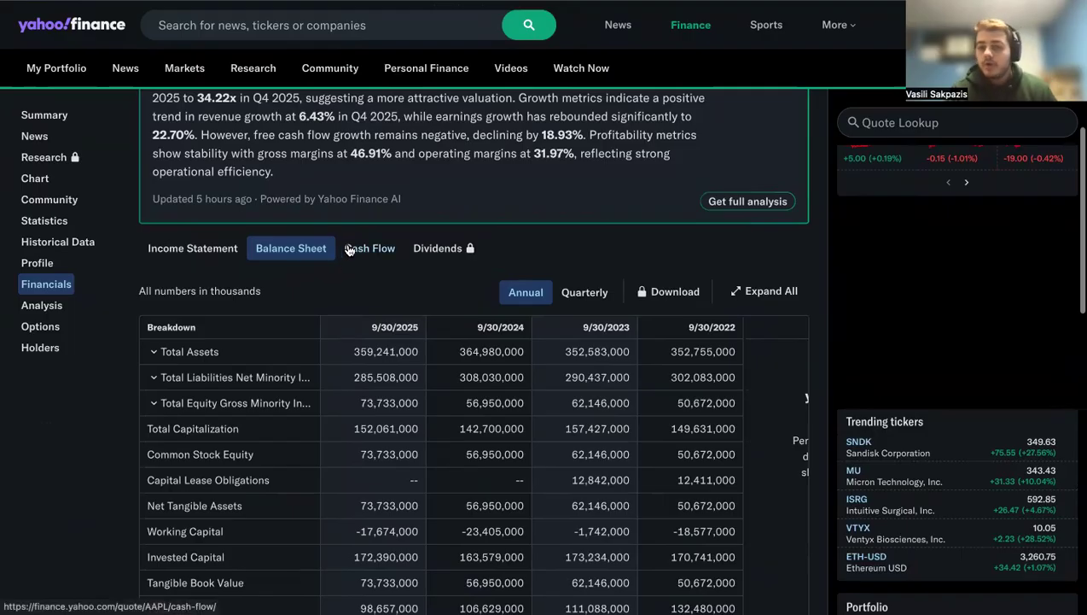
click(348, 248)
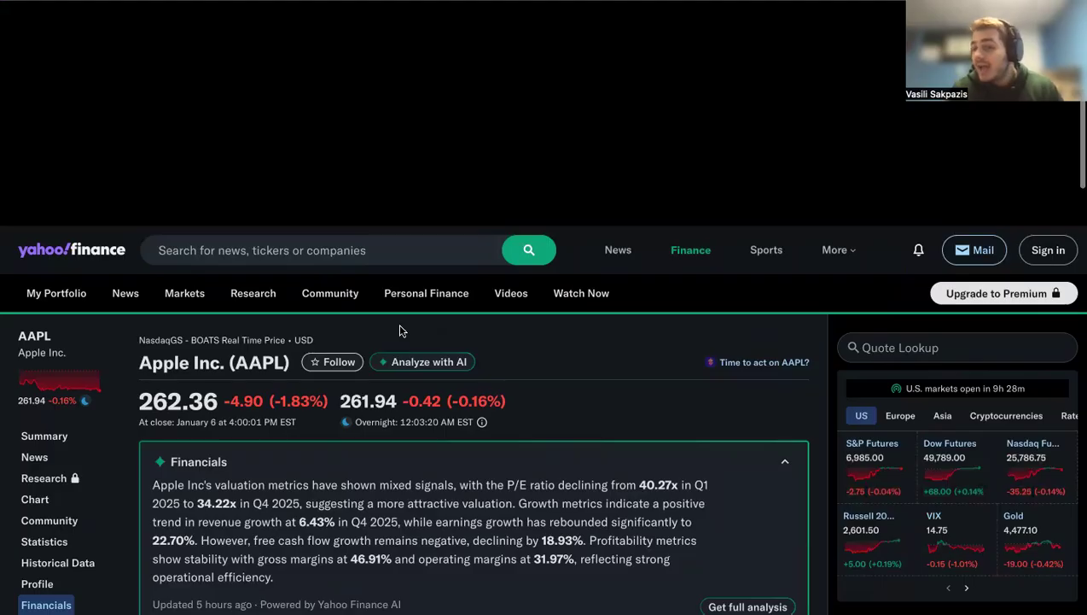
scroll(497, 381, down, 6)
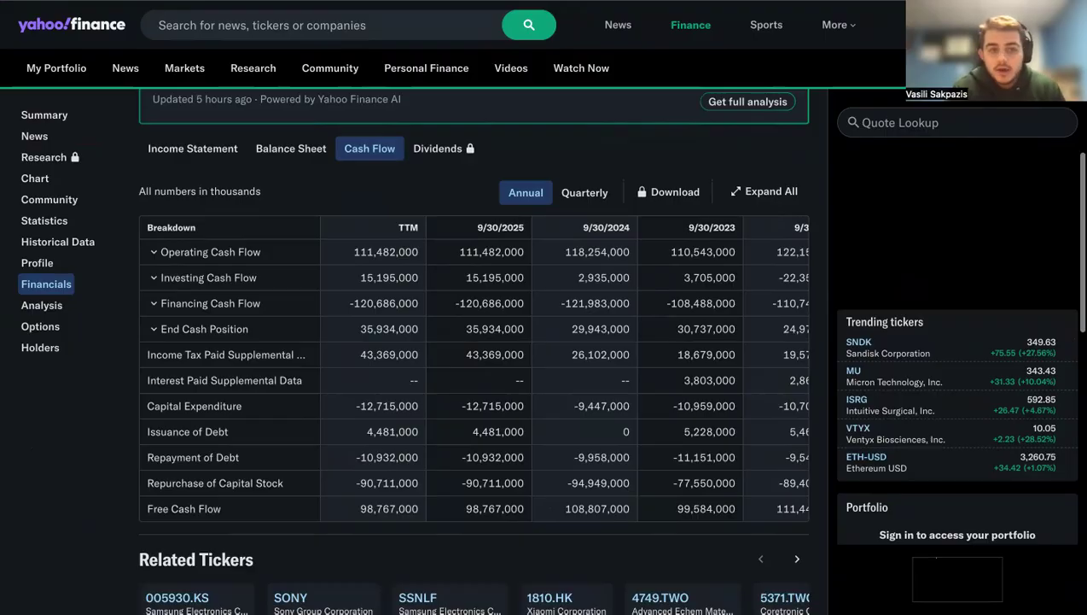
Compare the 9/30/2025 operating cash flow on Yahoo Finance with the sheet's 2024 and 2025 operating cash flows.
key(ctrl+Tab)
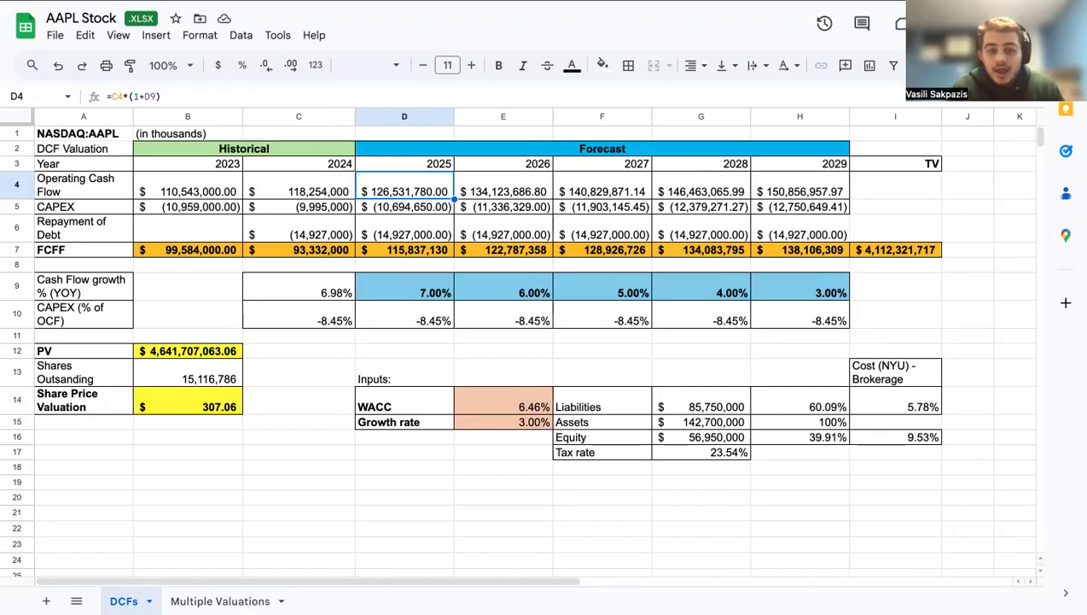
key(ctrl+shift+Tab)
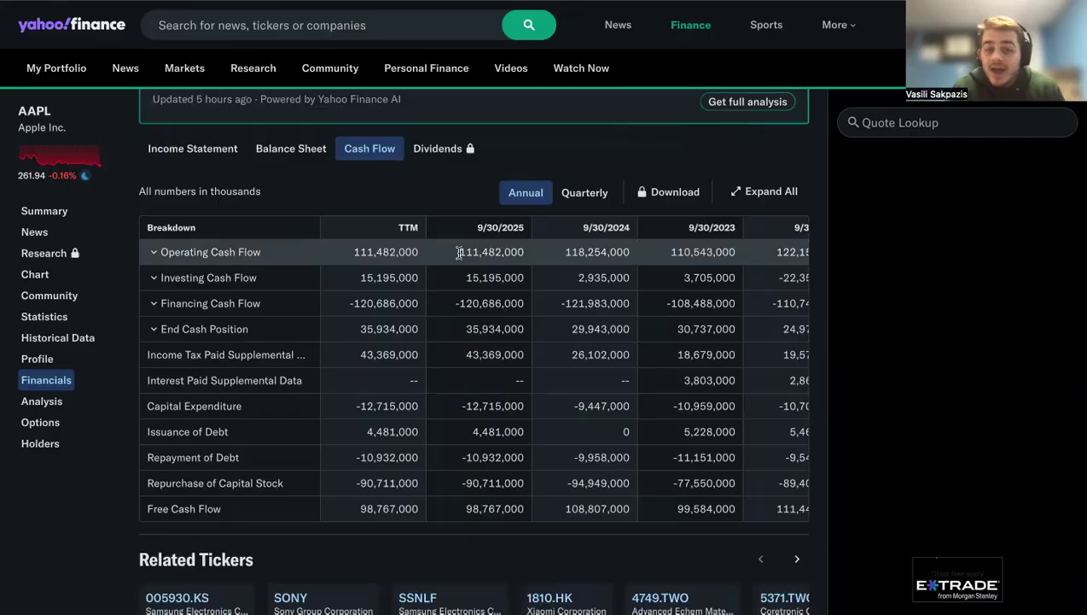
double_click(522, 250)
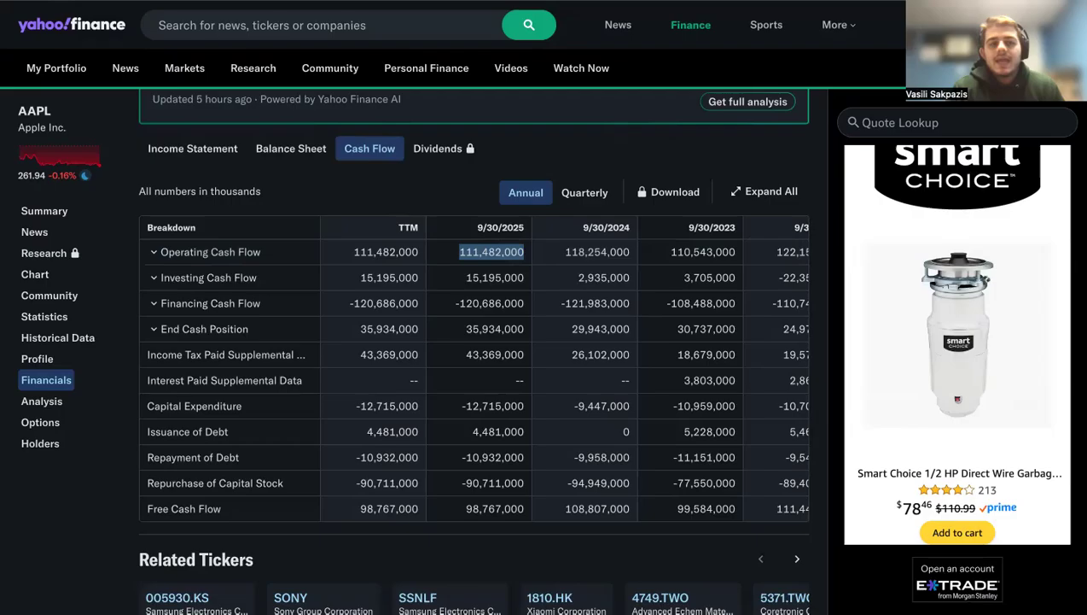
click(202, 3)
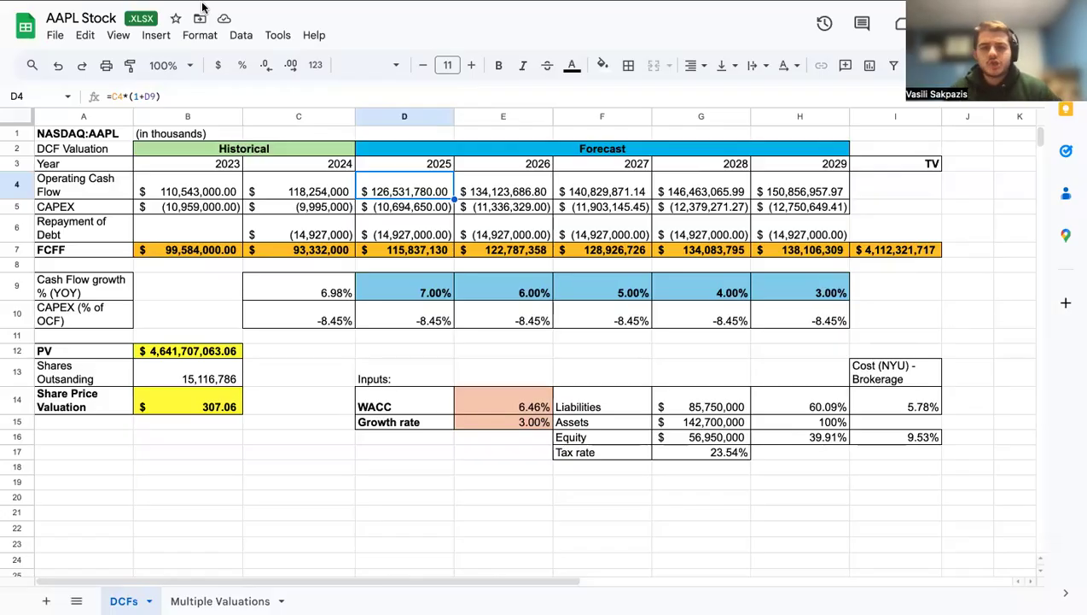
click(309, 197)
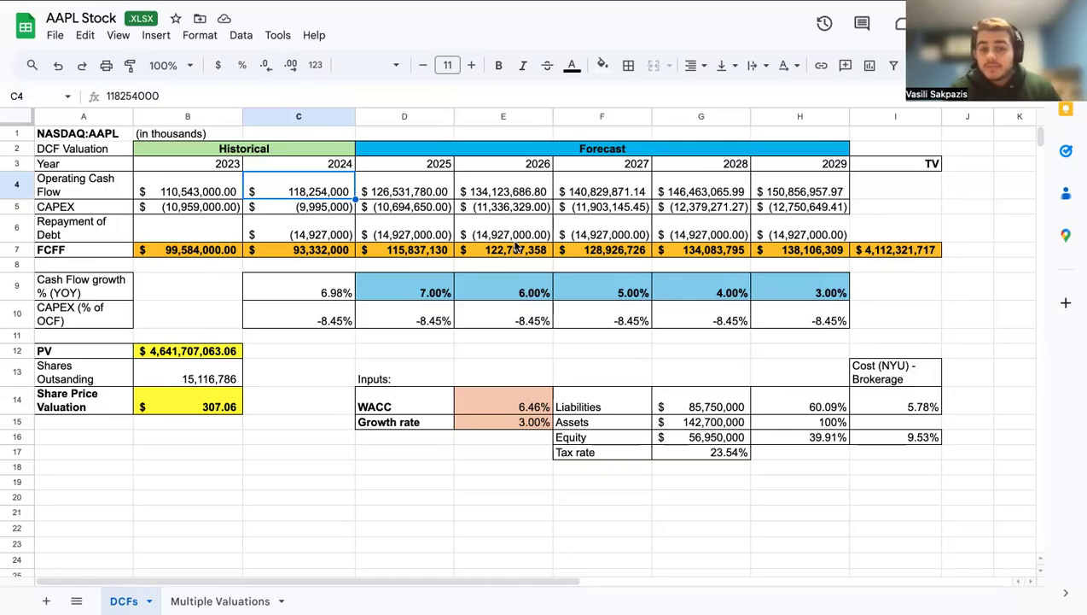
click(388, 191)
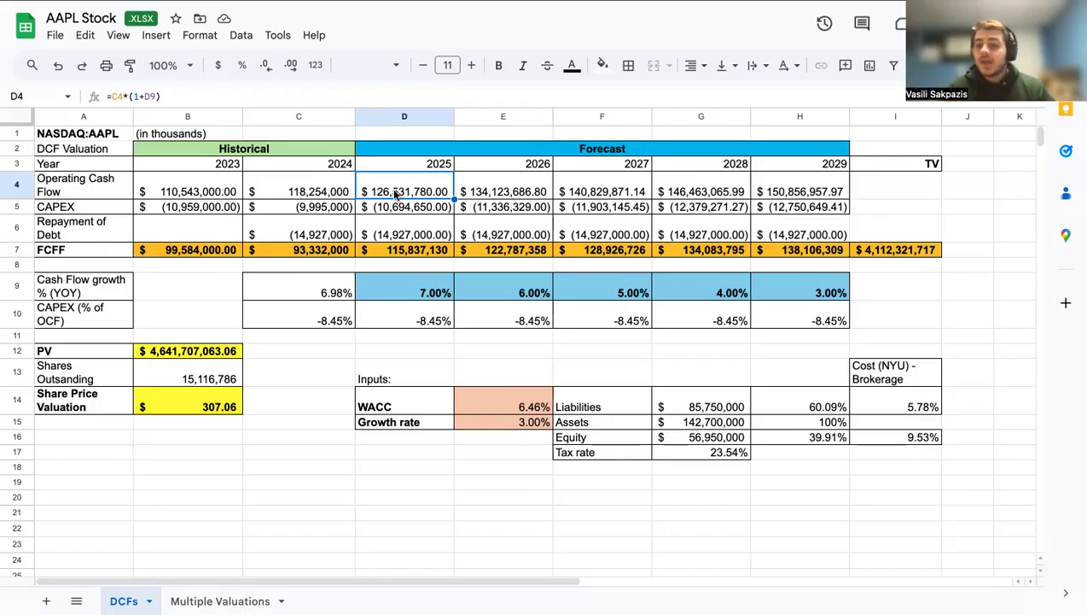
Set the forecast cash flow growth to 4% for 2025 and 3% for both 2026 and 2027.
click(419, 285)
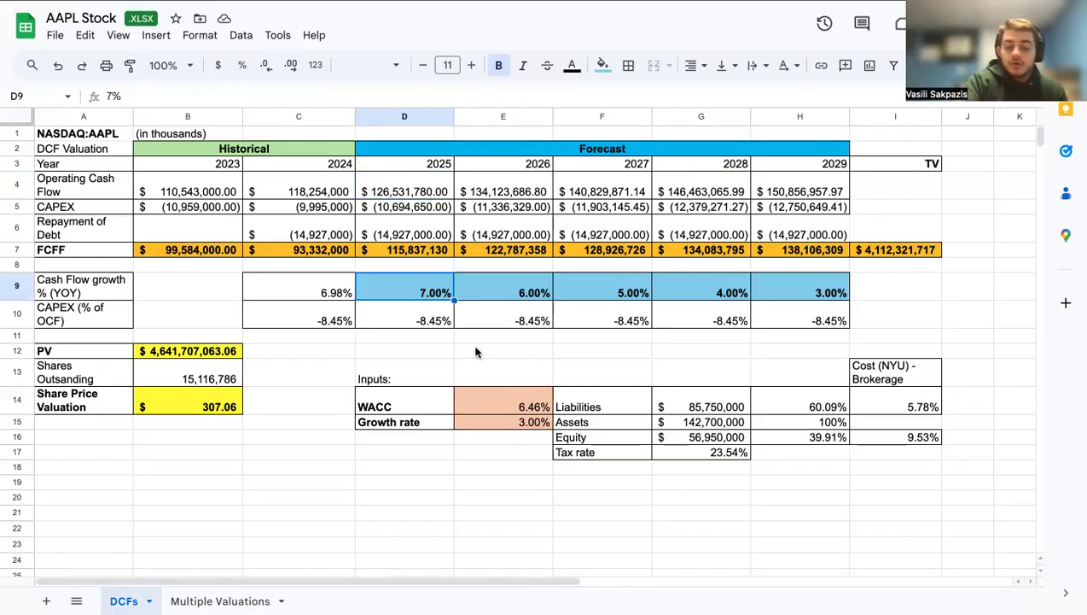
text(4%)
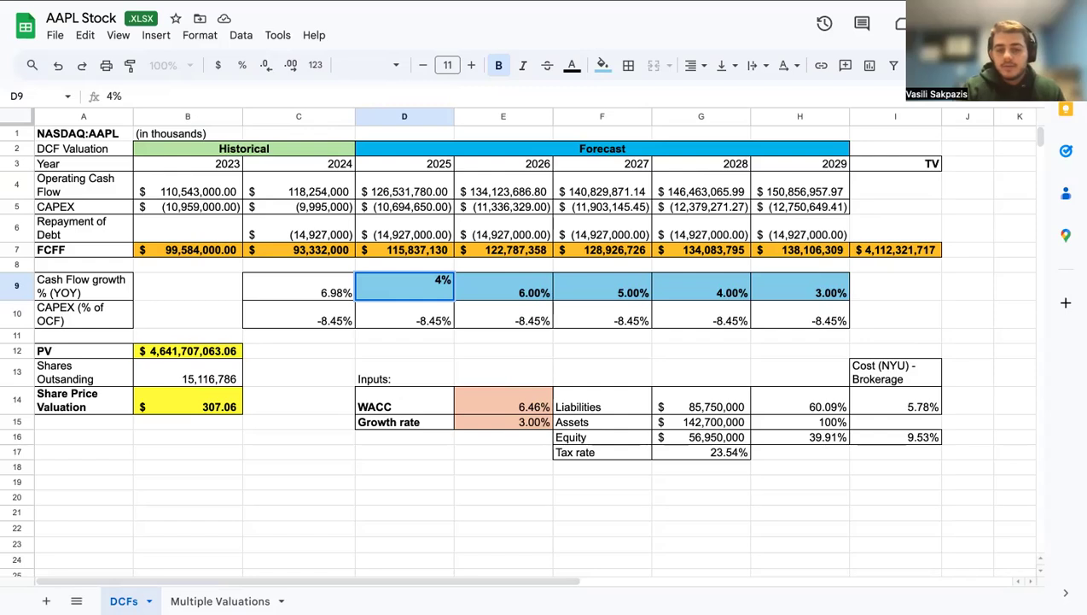
key(Return)
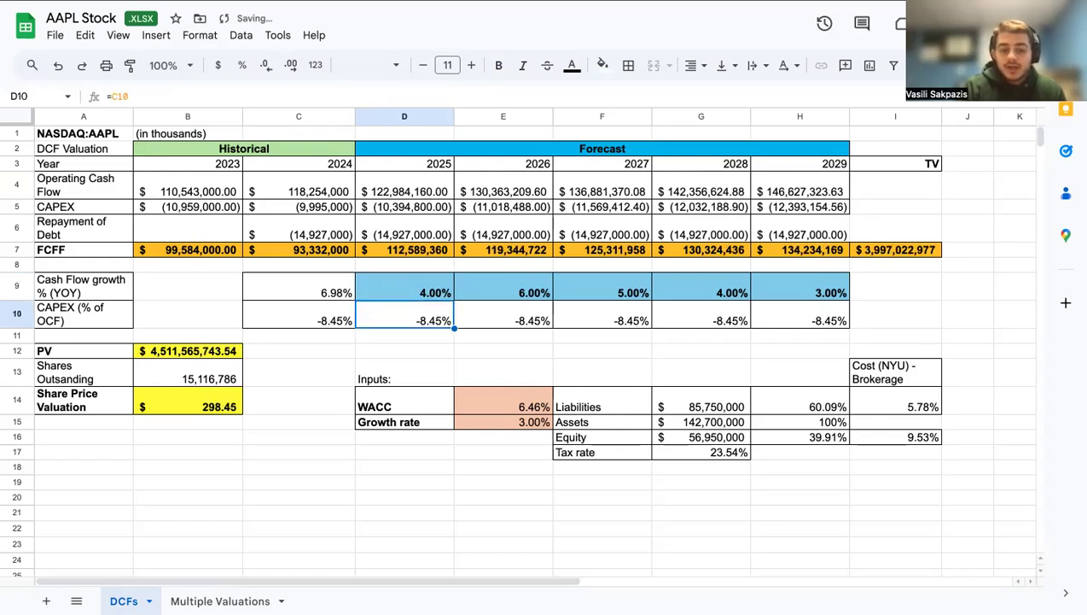
key(Up)
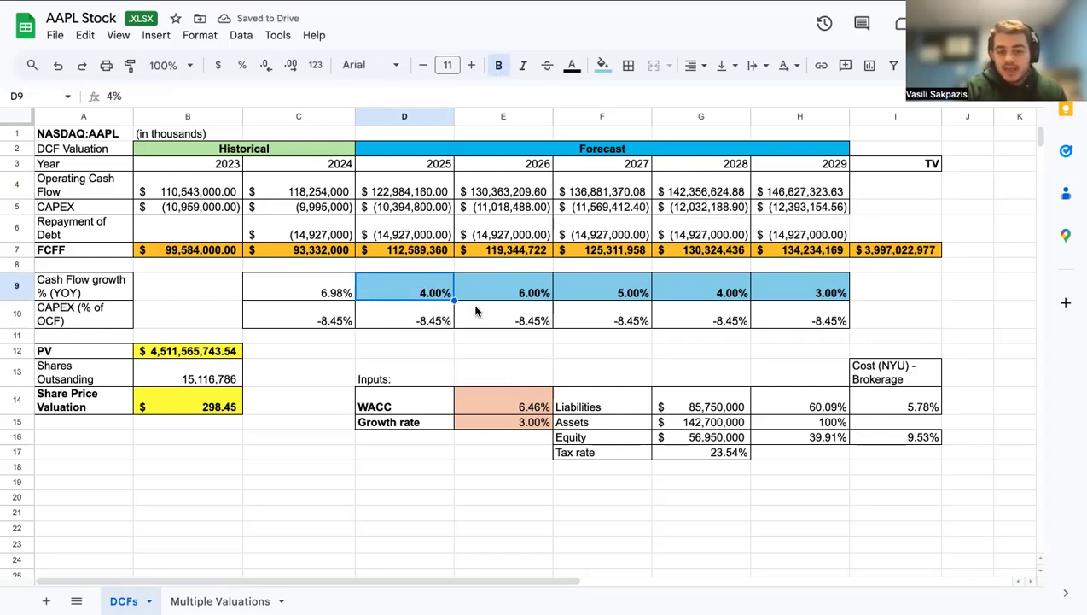
click(515, 291)
text(3)
key(Tab)
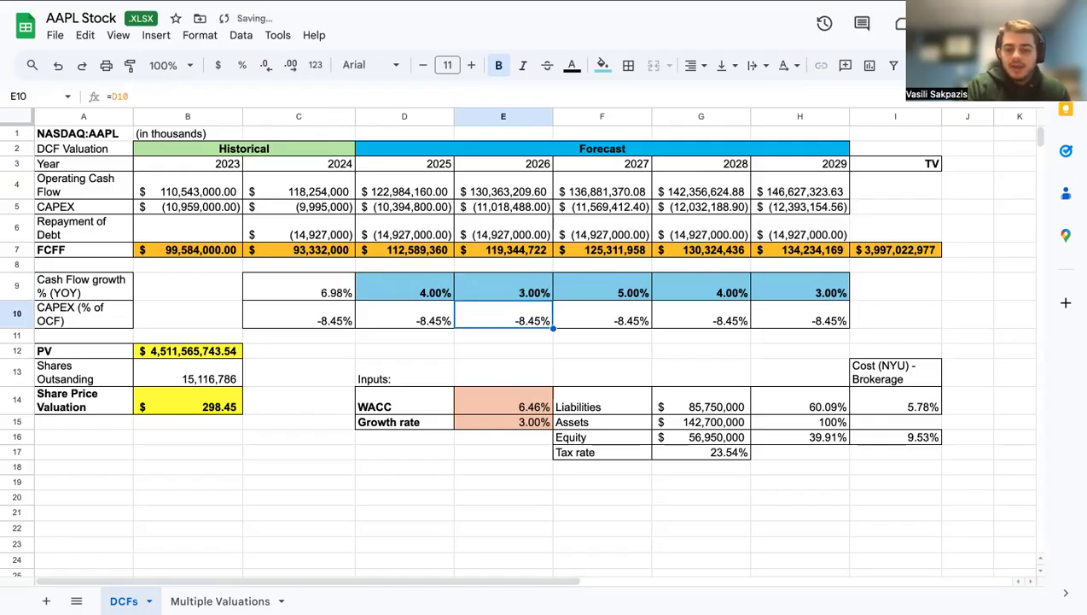
text(3%)
key(Return)
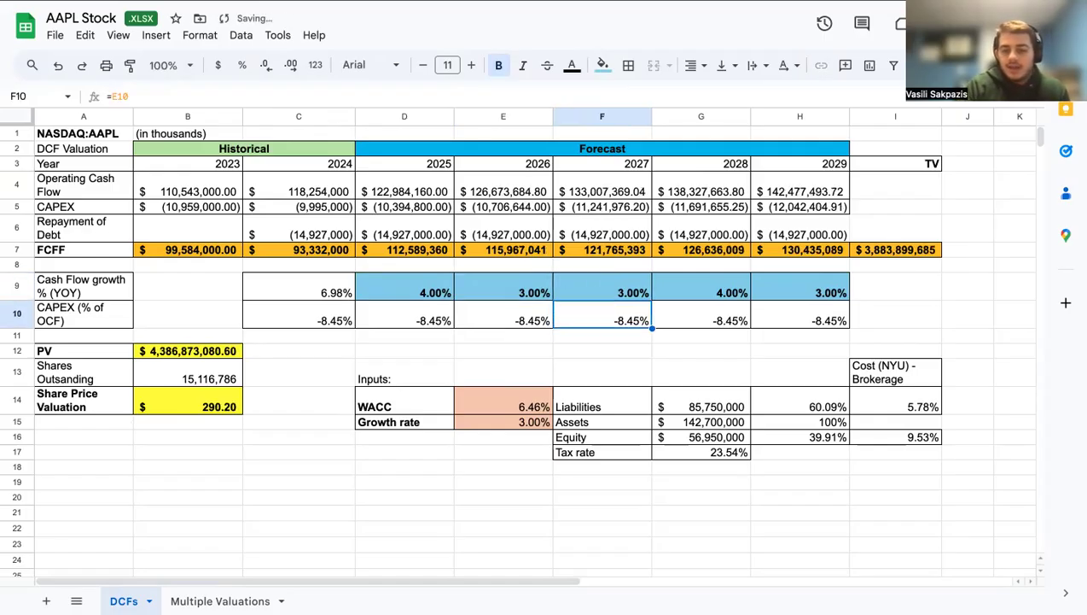
Set the forecast cash flow growth to 3% for 2028 and 2% for 2029.
click(725, 287)
text(3%)
key(Return)
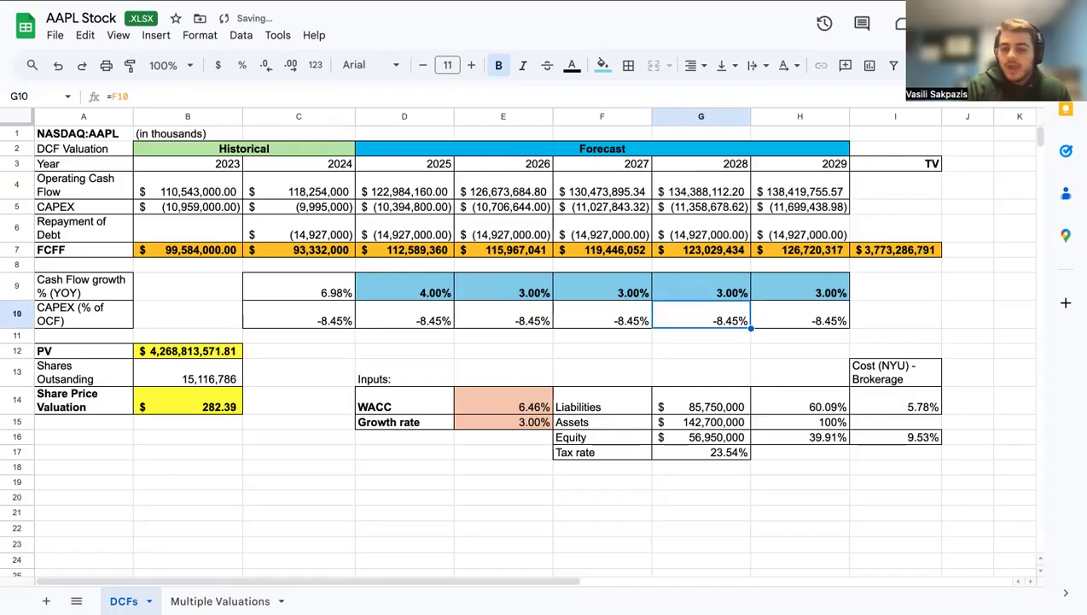
click(832, 285)
text(2%)
key(Return)
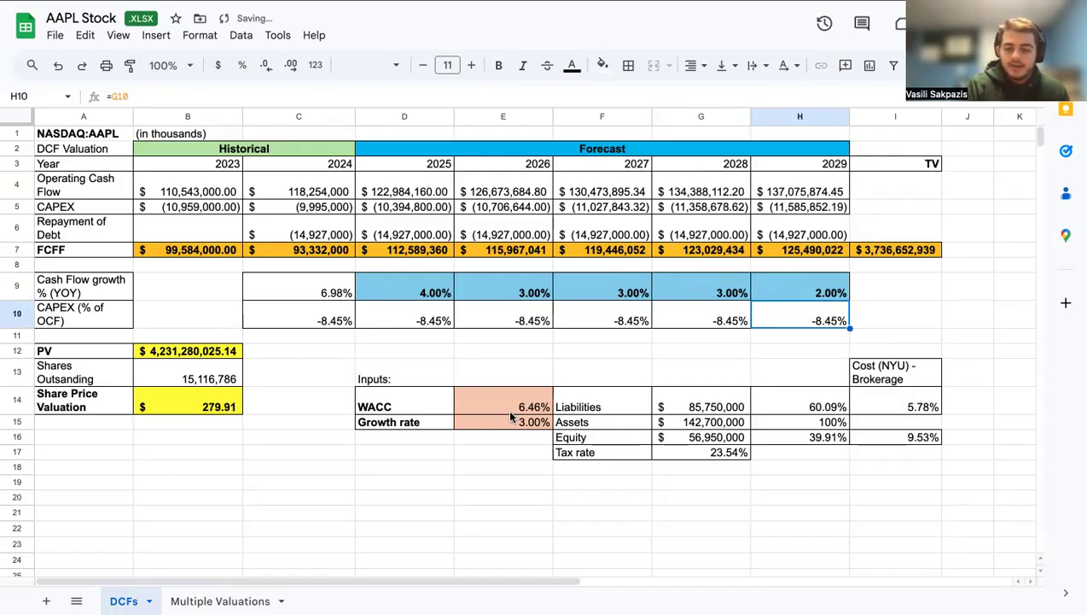
Set the terminal growth rate input below WACC to 2%.
click(507, 409)
click(513, 421)
text(2%)
key(Return)
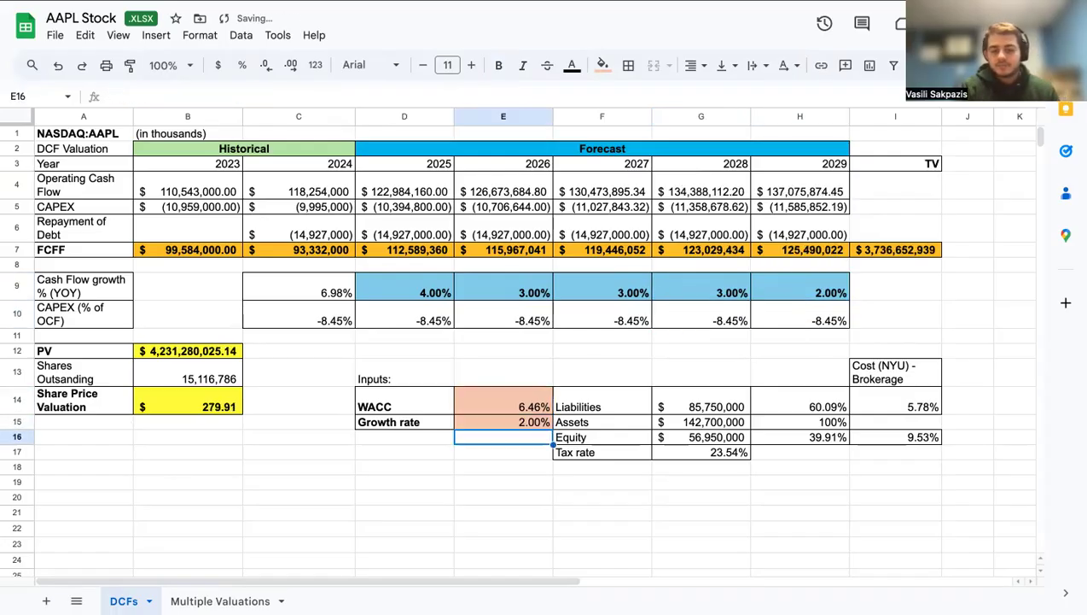
Compare the share price valuation with Apple's closing price on Yahoo Finance, and return to the spreadsheet.
click(212, 403)
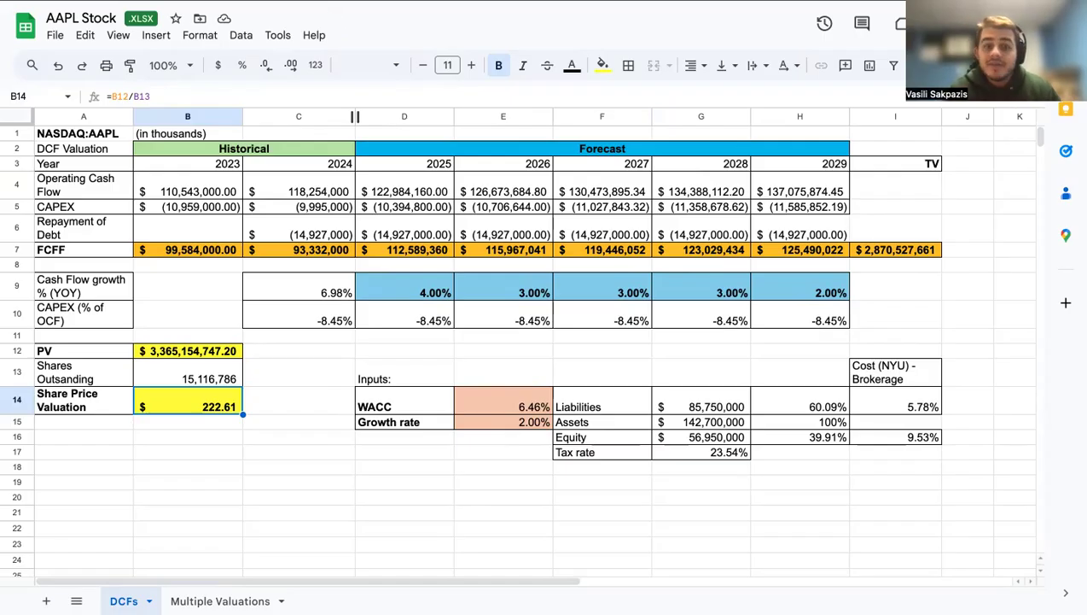
key(ctrl+Tab)
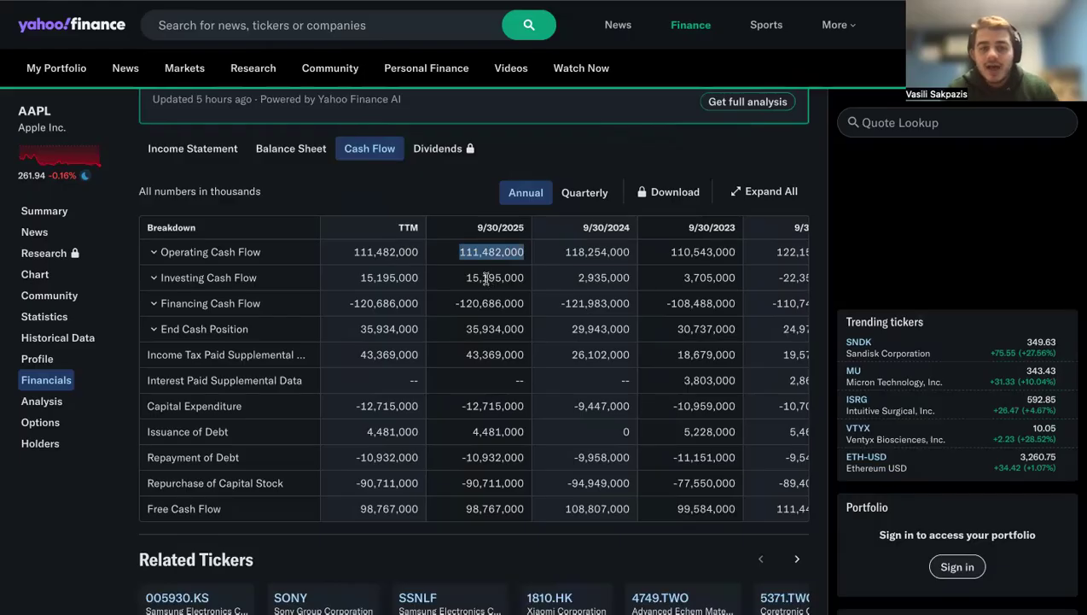
scroll(481, 282, up, 3)
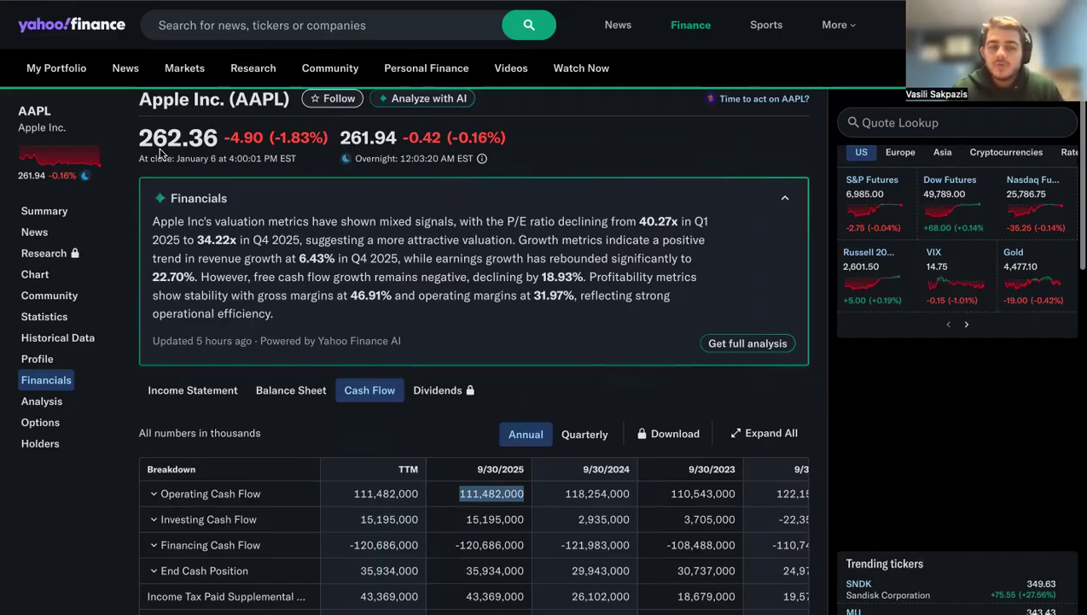
key(ctrl+shift+Tab)
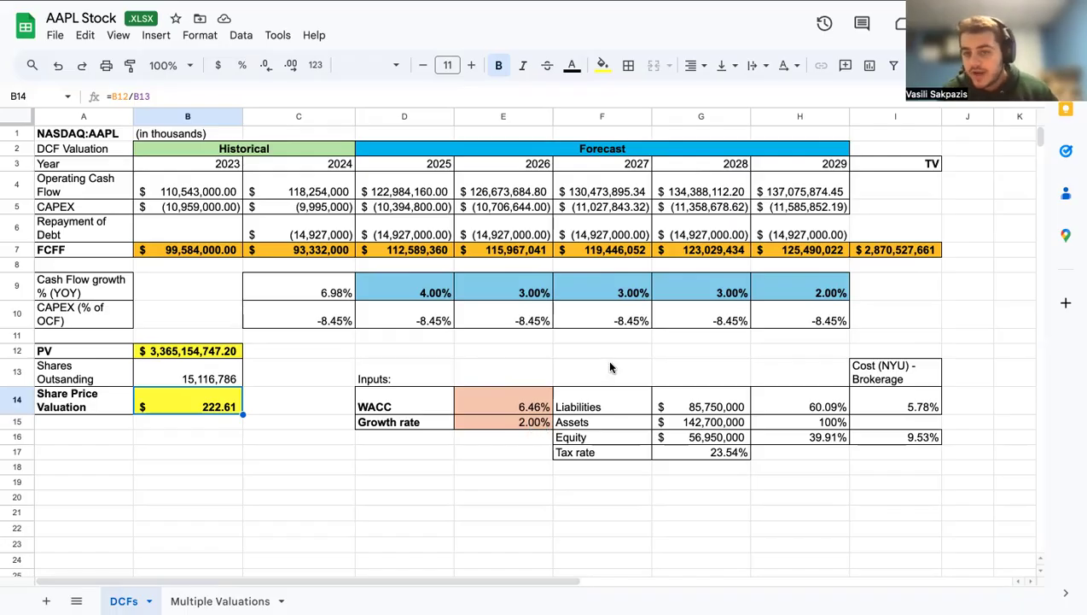
Review the terminal value formula and the 2025 cash flow growth assumption.
click(891, 254)
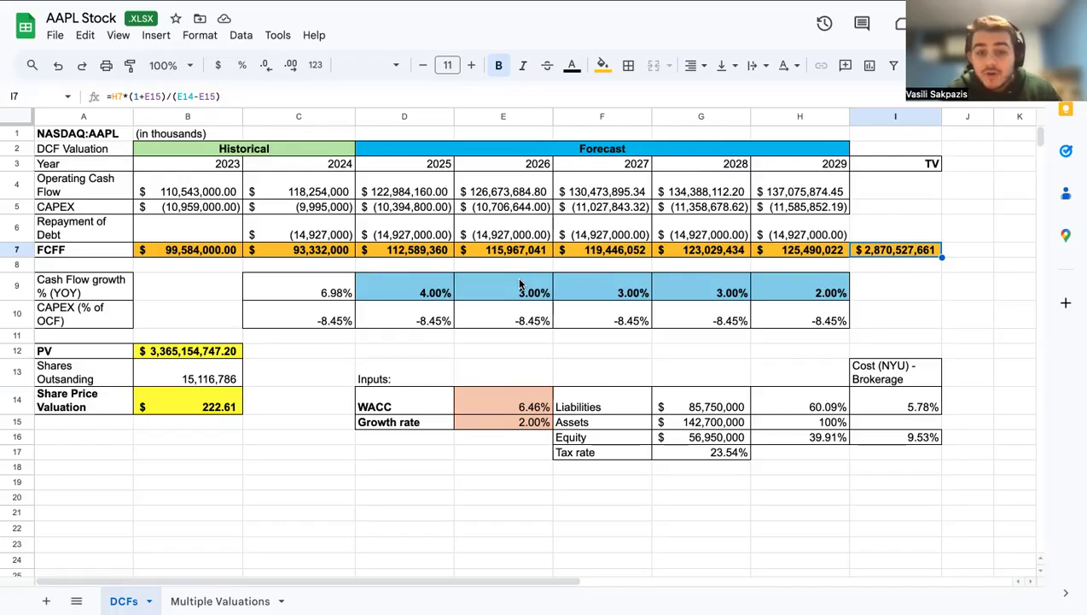
click(445, 294)
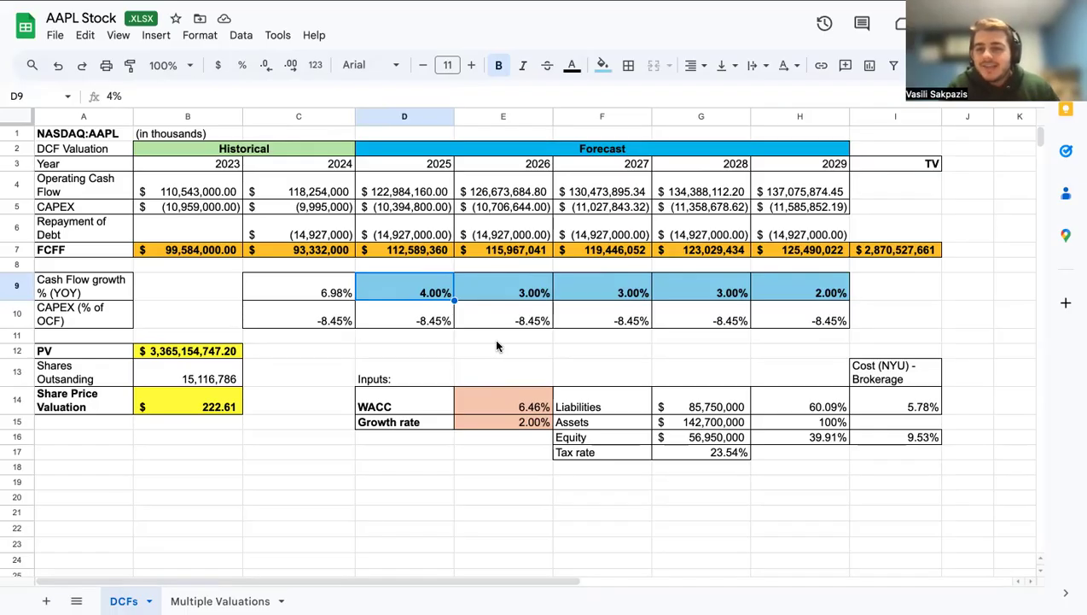
mouse_move(795, 5)
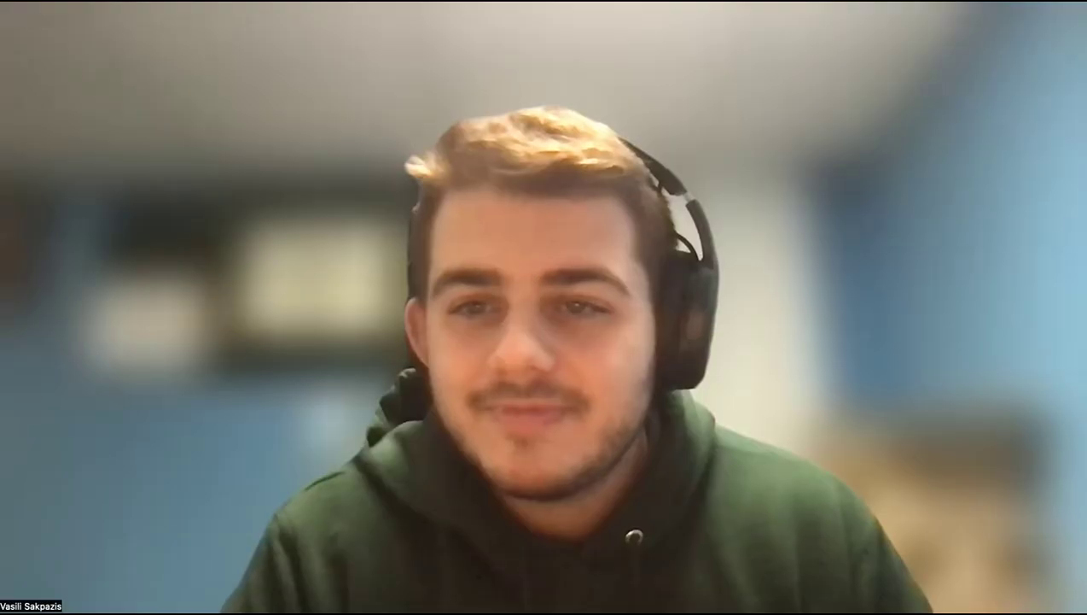